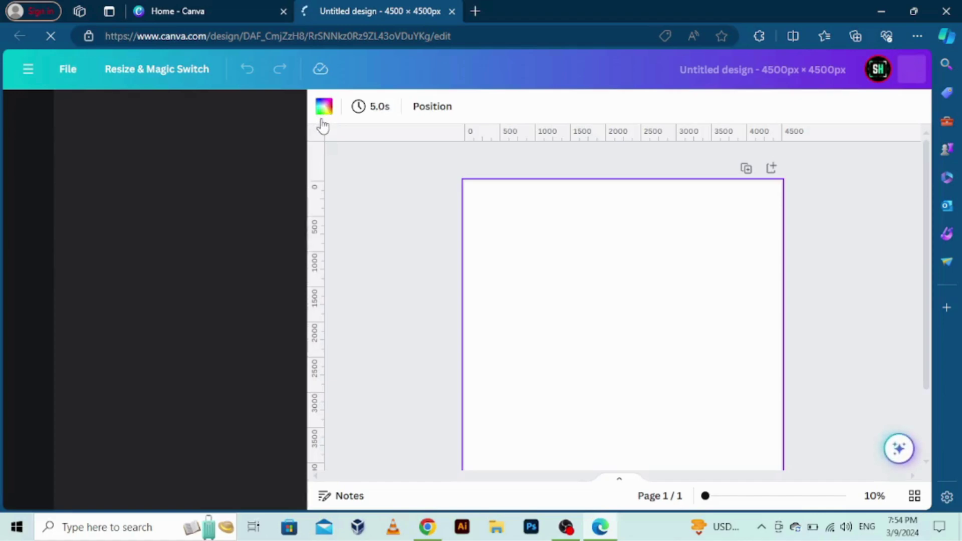
Set the blank page's background colour to black.
{"action": "left_click", "coordinate": [323, 113]}
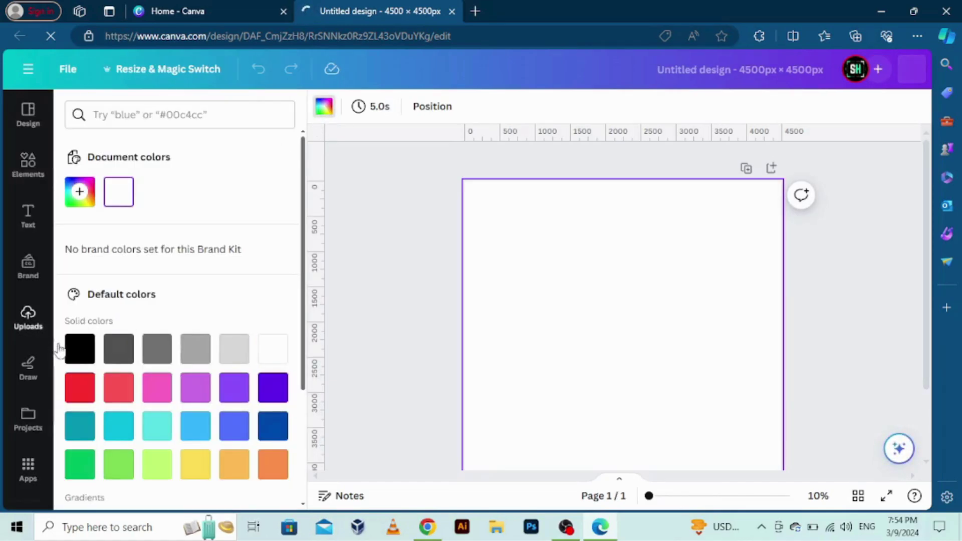
{"action": "left_click", "coordinate": [70, 357]}
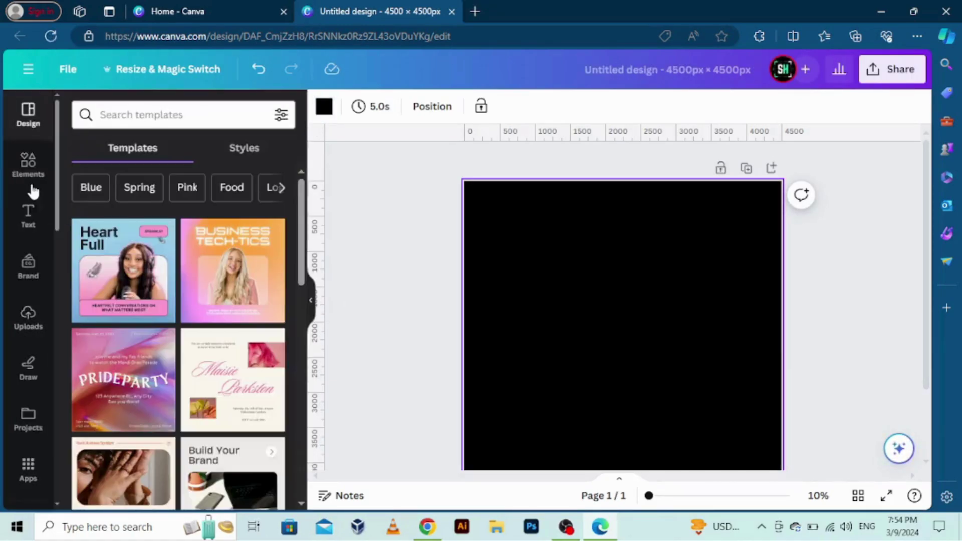
Search the element graphics for "moon" and add the golden crescent moon with stars to the page.
{"action": "left_click", "coordinate": [28, 163]}
{"action": "left_click", "coordinate": [128, 114]}
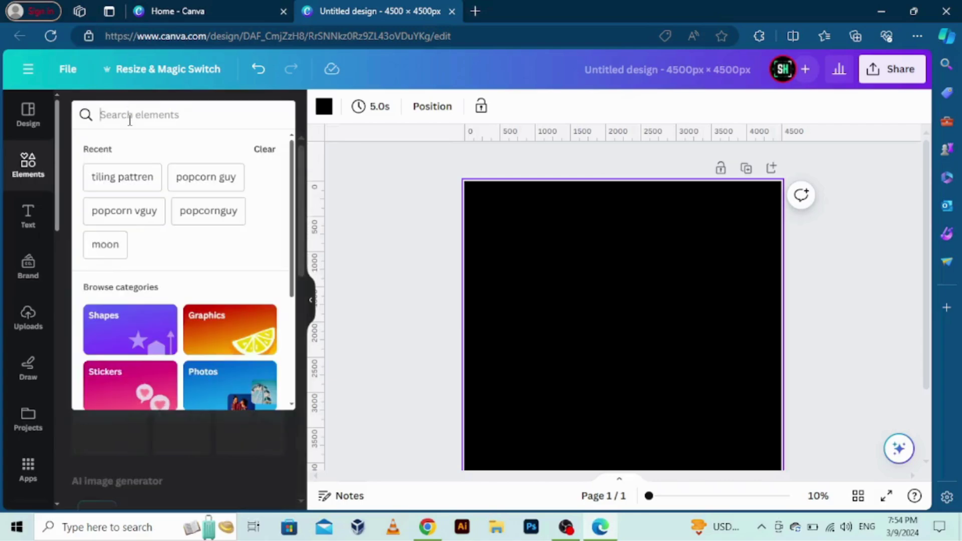
{"action": "type", "text": "moon"}
{"action": "key", "text": "Return"}
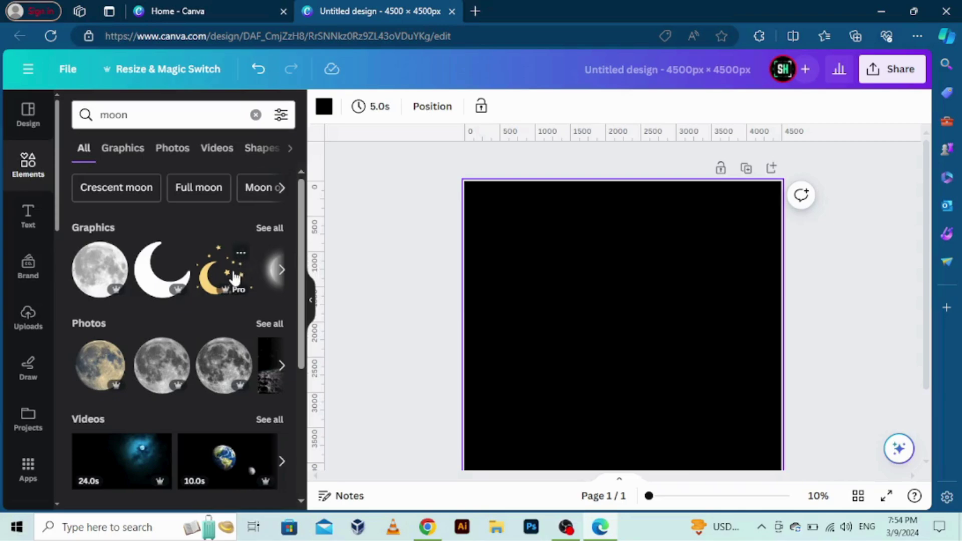
{"action": "left_click", "coordinate": [279, 227]}
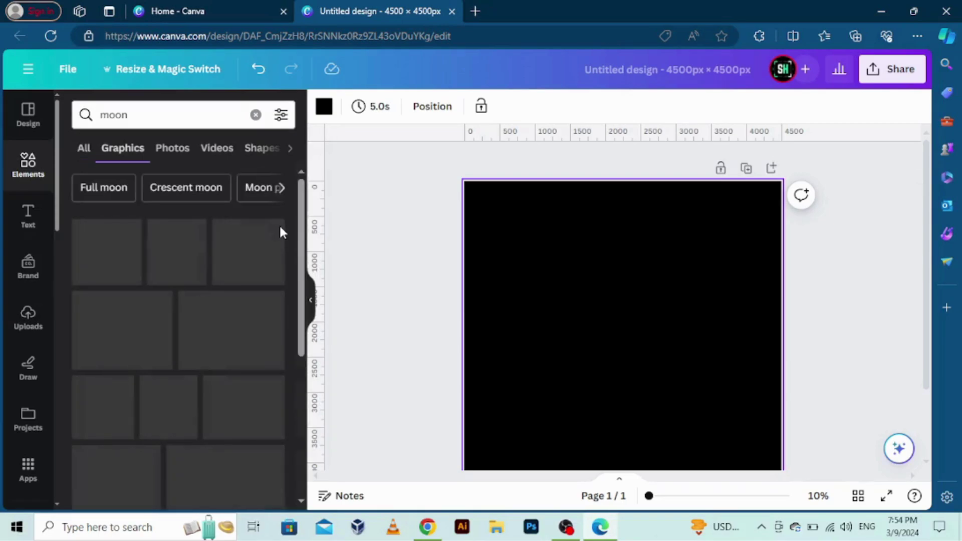
{"action": "left_click", "coordinate": [246, 253]}
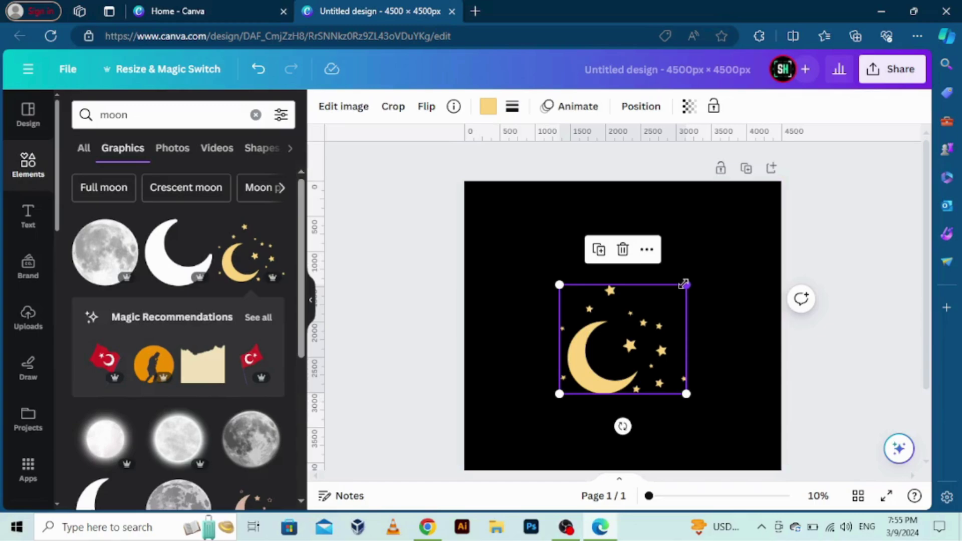
Shrink the moon graphic and repeat it across the page in staggered horizontal rows.
{"action": "left_click_drag", "start_coordinate": [686, 285], "coordinate": [637, 343]}
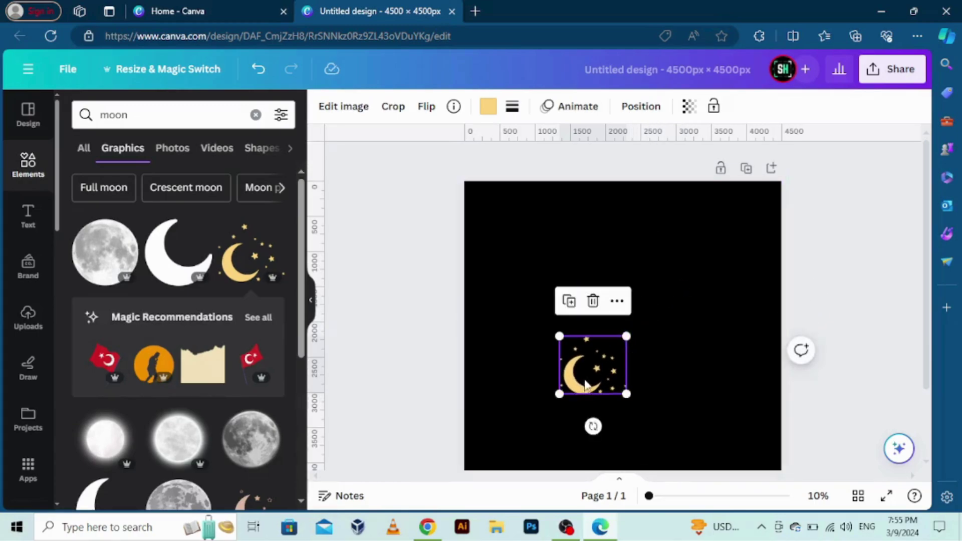
{"action": "left_click_drag", "start_coordinate": [585, 384], "coordinate": [734, 230]}
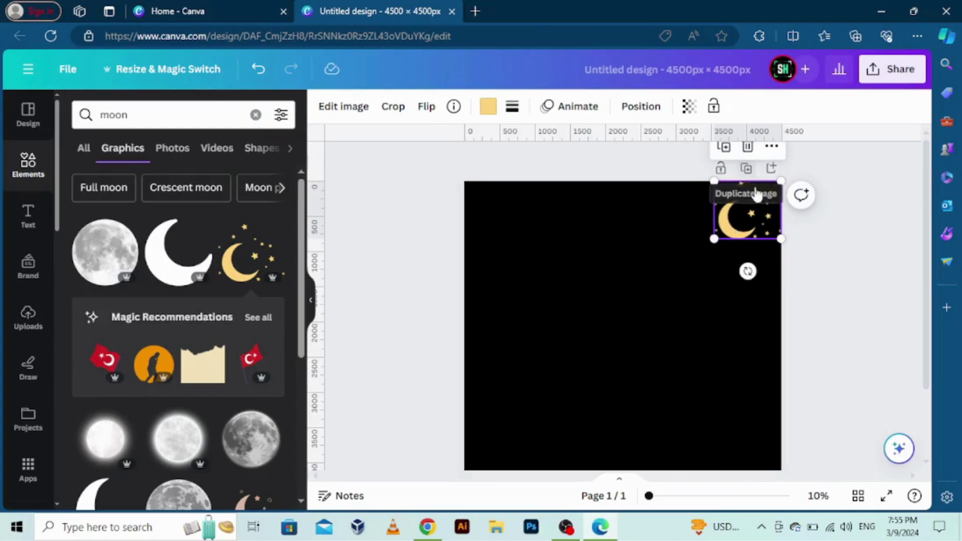
{"action": "left_click_drag", "start_coordinate": [714, 239], "coordinate": [513, 207]}
{"action": "left_click_drag", "start_coordinate": [819, 243], "coordinate": [435, 210]}
{"action": "left_click_drag", "start_coordinate": [669, 219], "coordinate": [651, 441]}
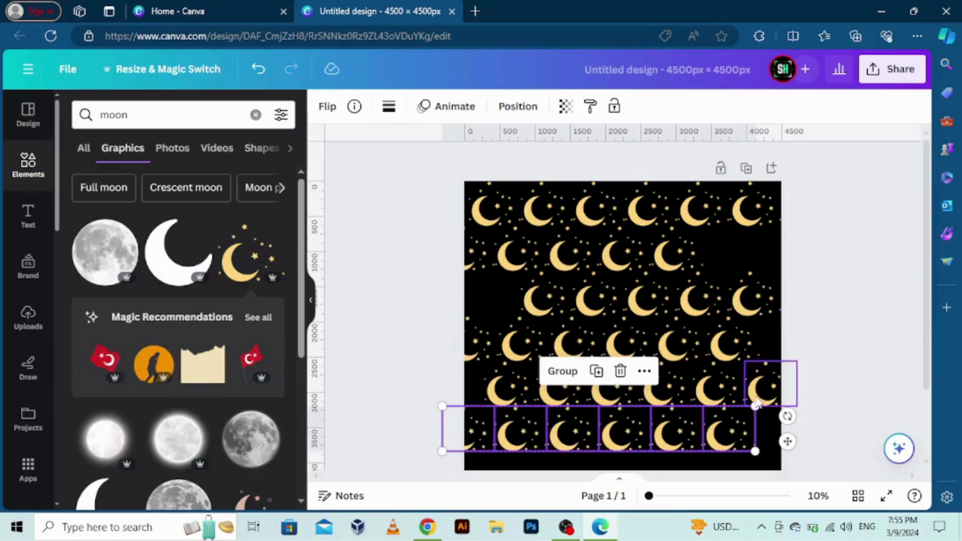
Fill the gaps at the right end of the second moon row and the left end of the third with moon copies.
{"action": "left_click_drag", "start_coordinate": [756, 401], "coordinate": [766, 263]}
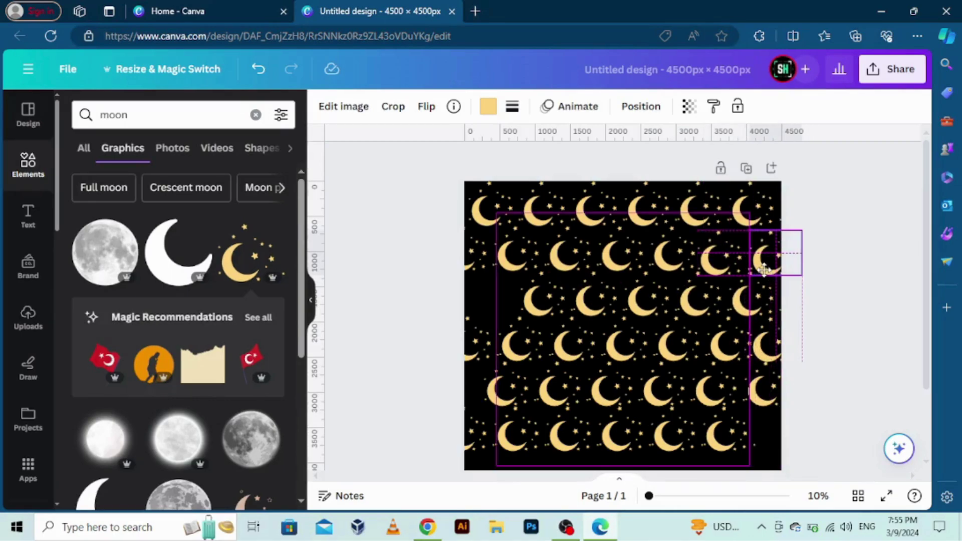
{"action": "left_click_drag", "start_coordinate": [644, 296], "coordinate": [445, 309]}
{"action": "scroll", "coordinate": [836, 416], "scroll_direction": "down", "scroll_amount": 2}
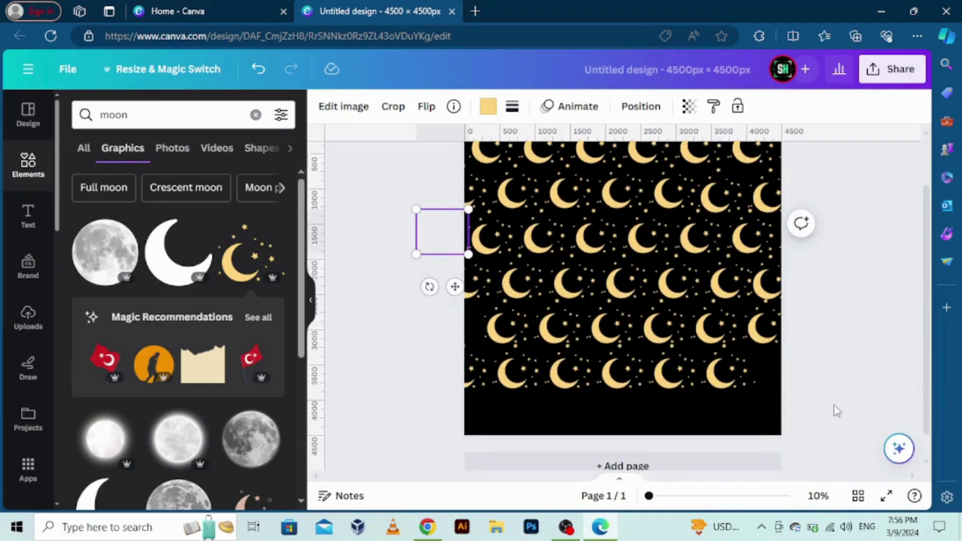
Place a copy of the moon graphic in the gap at the left end of the fifth row.
{"action": "left_click", "coordinate": [674, 356]}
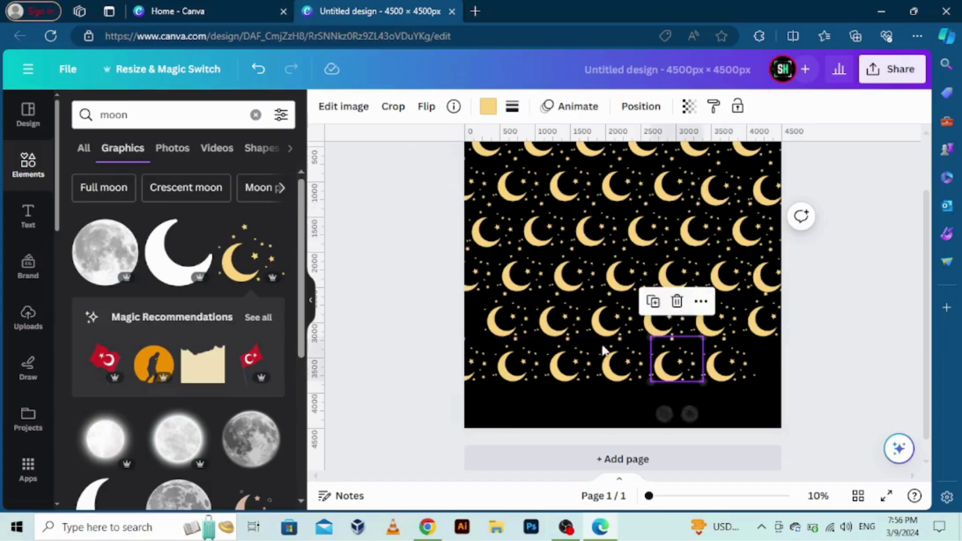
{"action": "left_click_drag", "start_coordinate": [674, 356], "coordinate": [453, 314]}
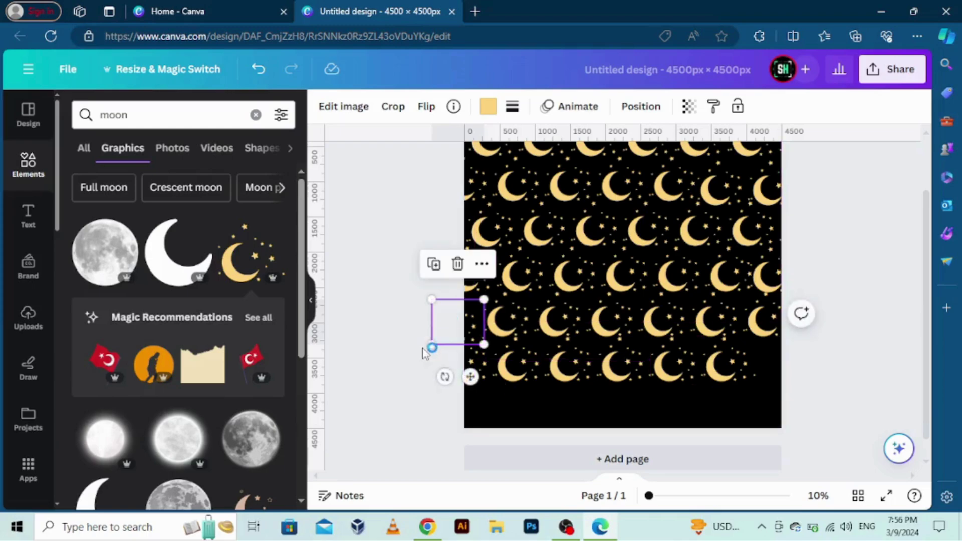
{"action": "left_click", "coordinate": [421, 388]}
{"action": "left_click", "coordinate": [478, 321]}
{"action": "left_click_drag", "start_coordinate": [478, 320], "coordinate": [469, 329]}
Complete the right end of the sixth moon row and add a seventh row along the page's bottom edge.
{"action": "left_click_drag", "start_coordinate": [730, 365], "coordinate": [776, 370]}
{"action": "left_click_drag", "start_coordinate": [826, 334], "coordinate": [437, 383]}
{"action": "left_click_drag", "start_coordinate": [634, 360], "coordinate": [616, 399]}
{"action": "left_click", "coordinate": [847, 322]}
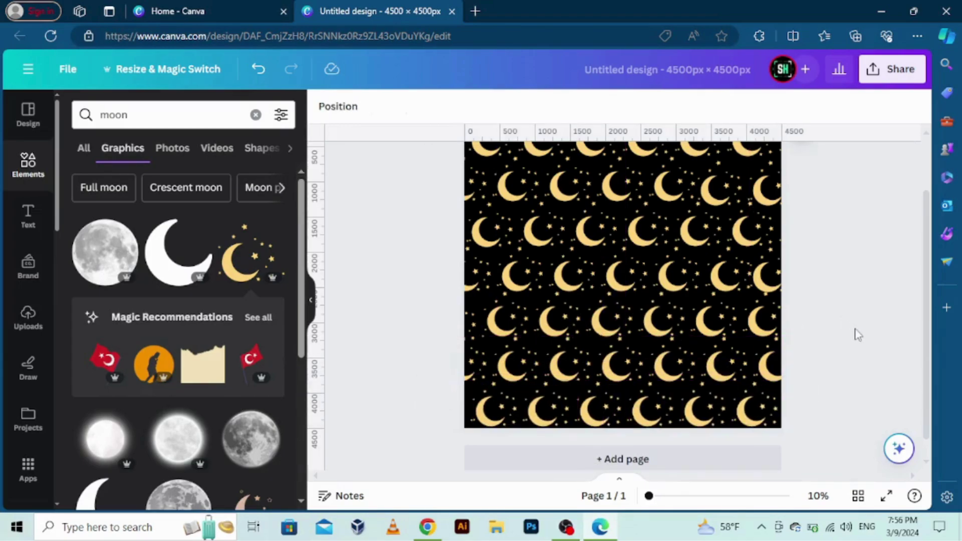
Group all the moon graphics on the page into one pattern.
{"action": "scroll", "coordinate": [855, 337], "scroll_direction": "down", "scroll_amount": 1}
{"action": "scroll", "coordinate": [855, 337], "scroll_direction": "up", "scroll_amount": 3}
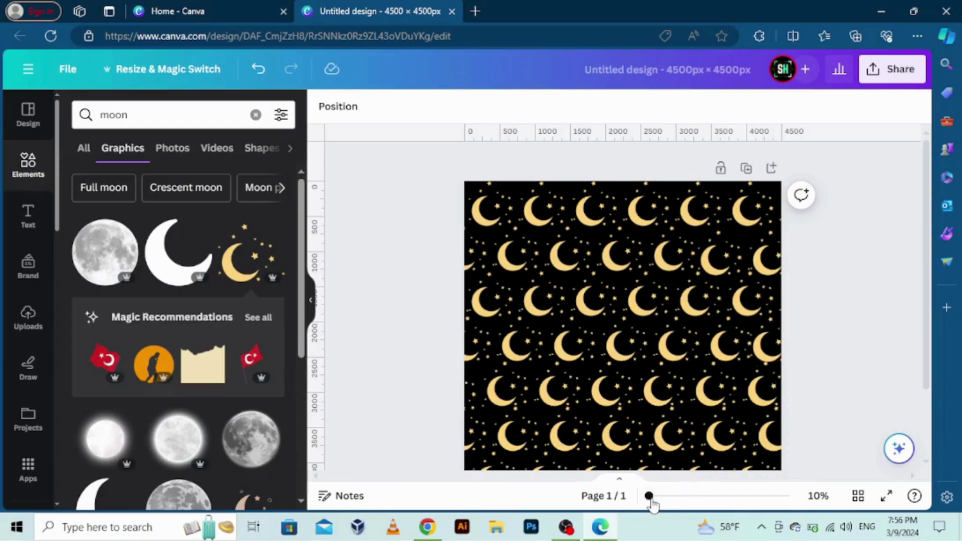
{"action": "scroll", "coordinate": [646, 458], "scroll_direction": "down", "scroll_amount": 2}
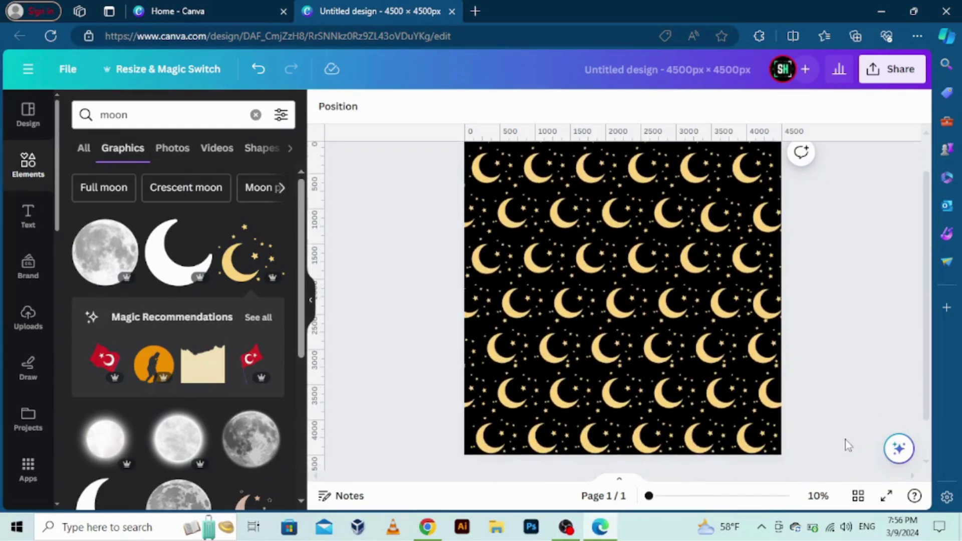
{"action": "left_click_drag", "start_coordinate": [845, 440], "coordinate": [417, 144]}
{"action": "scroll", "coordinate": [513, 253], "scroll_direction": "up", "scroll_amount": 2}
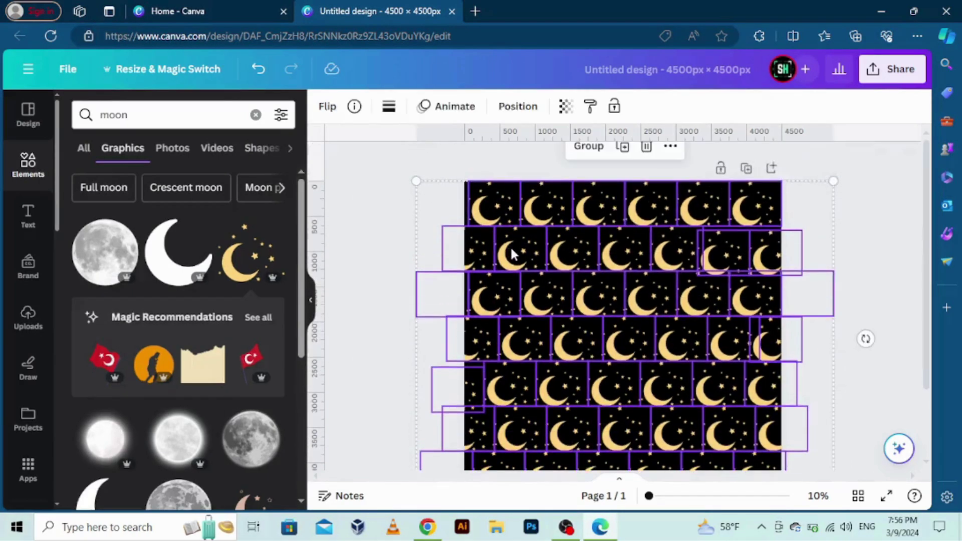
{"action": "right_click", "coordinate": [513, 254]}
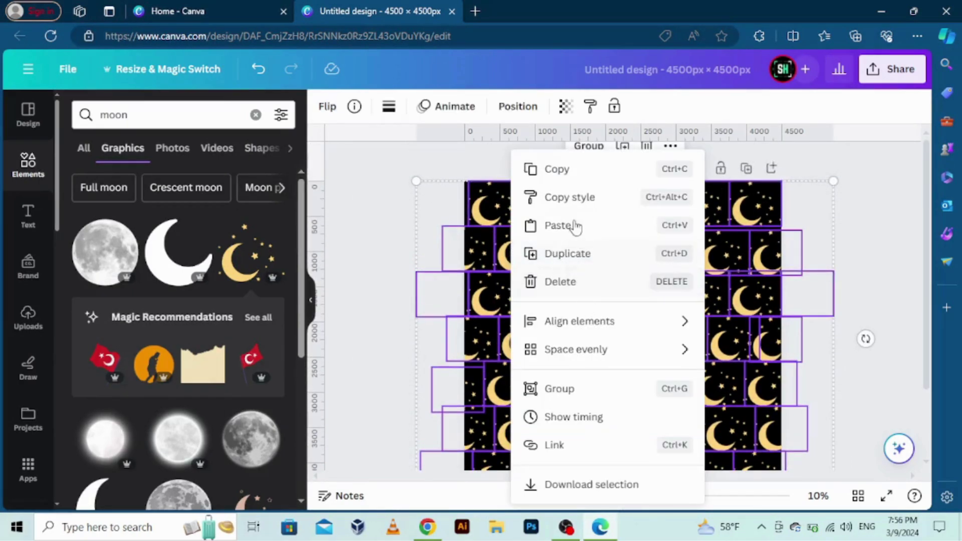
{"action": "left_click", "coordinate": [605, 388]}
{"action": "left_click", "coordinate": [888, 259]}
Add a second page and set its background colour to white.
{"action": "scroll", "coordinate": [685, 385], "scroll_direction": "down", "scroll_amount": 3}
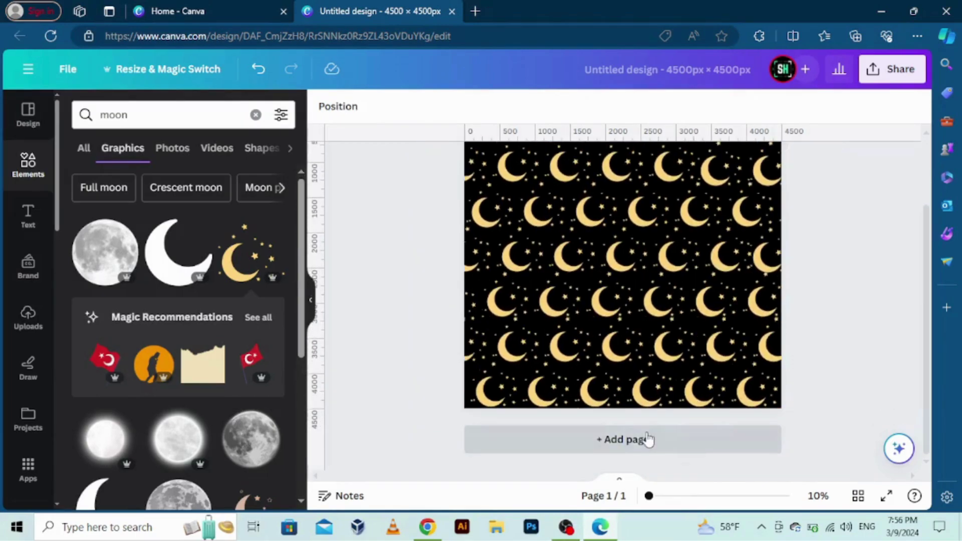
{"action": "left_click", "coordinate": [649, 438]}
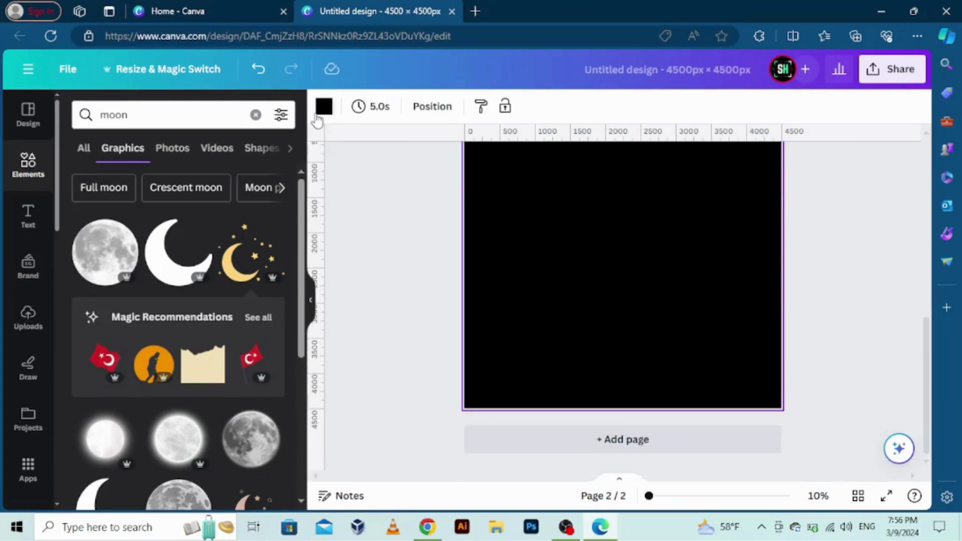
{"action": "left_click", "coordinate": [323, 107]}
{"action": "left_click", "coordinate": [272, 349]}
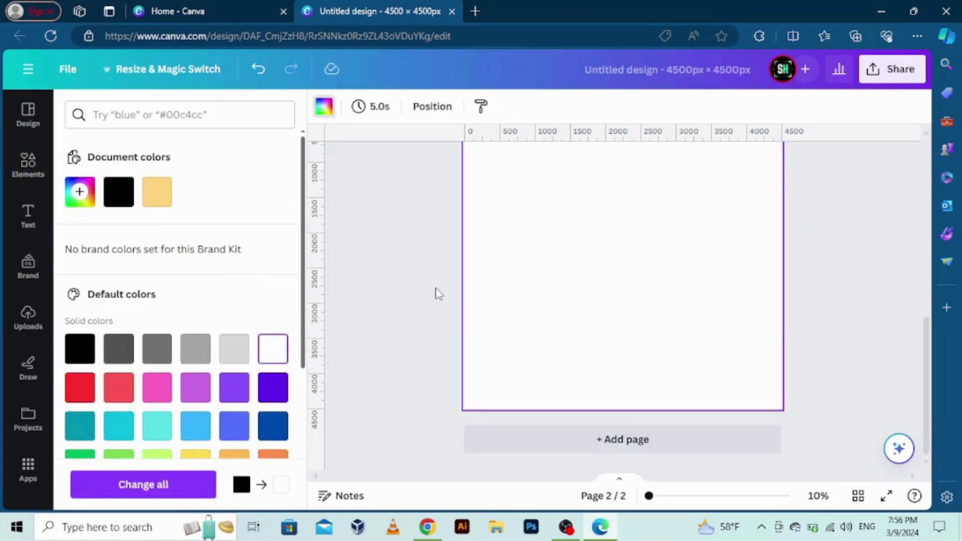
{"action": "left_click", "coordinate": [434, 293]}
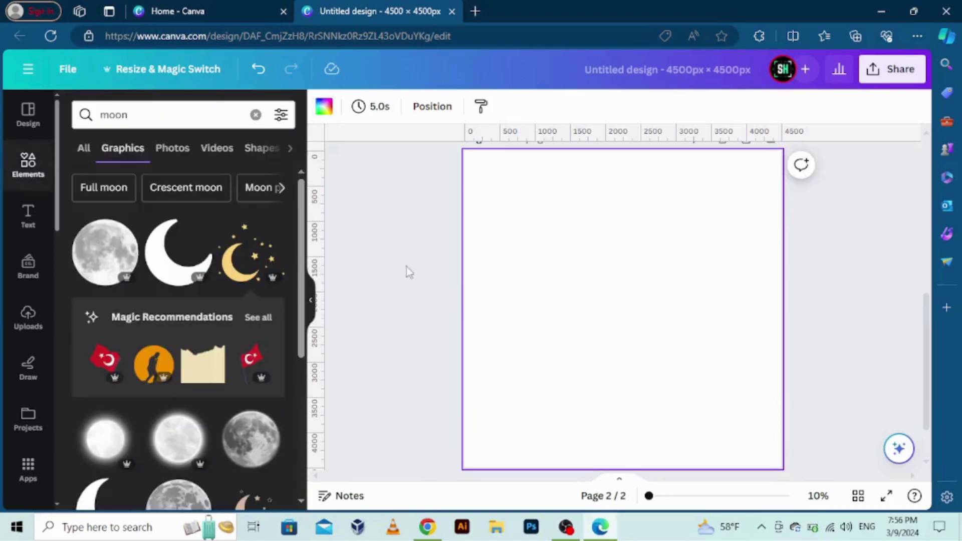
Search the elements for "popcorn guy" and place the popcorn bucket character with sunglasses, shrunk, in the page's upper-left corner.
{"action": "left_click", "coordinate": [256, 115]}
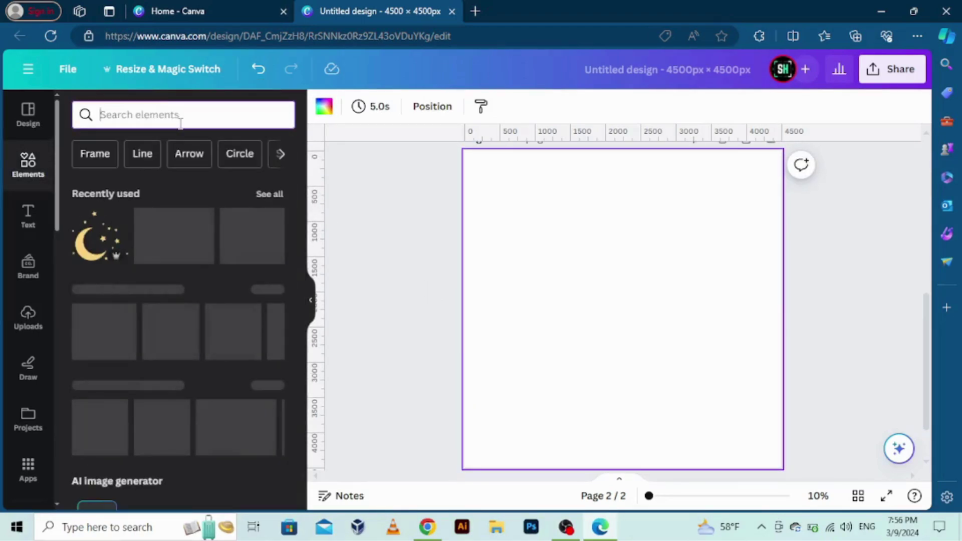
{"action": "type", "text": "popcor"}
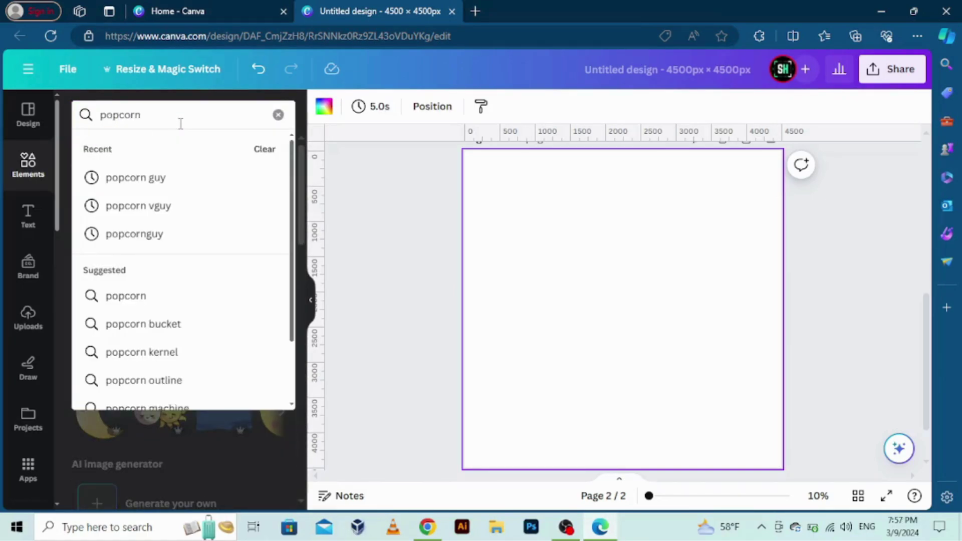
{"action": "type", "text": "n g"}
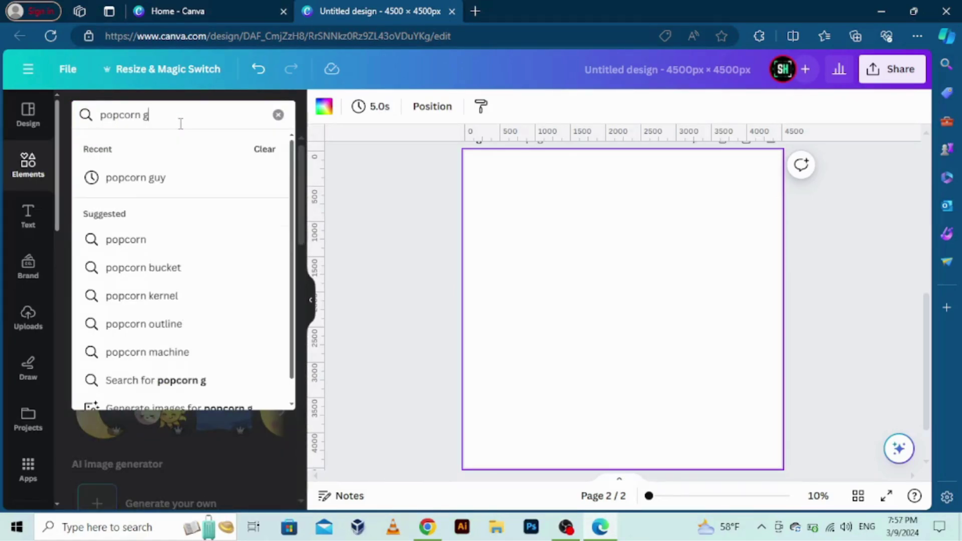
{"action": "type", "text": "uy"}
{"action": "key", "text": "Return"}
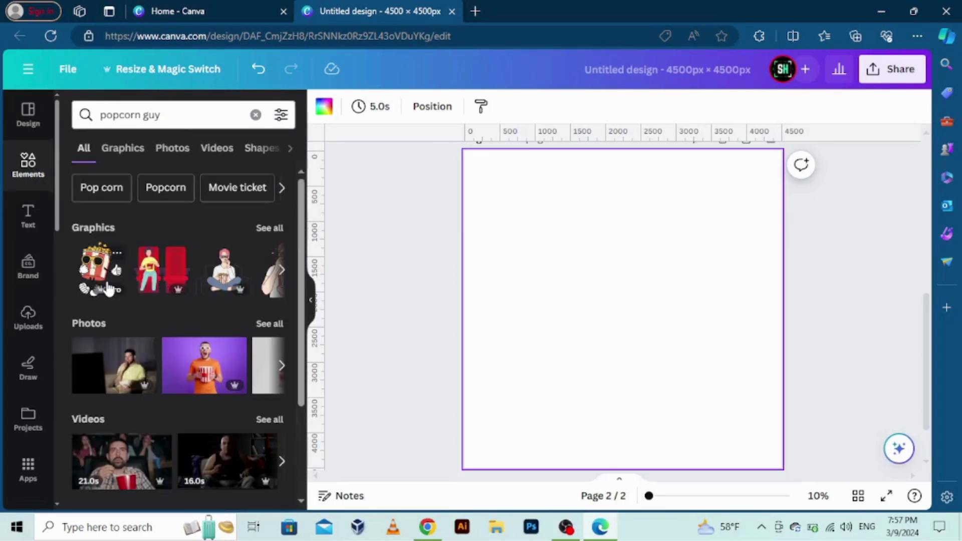
{"action": "left_click", "coordinate": [107, 289]}
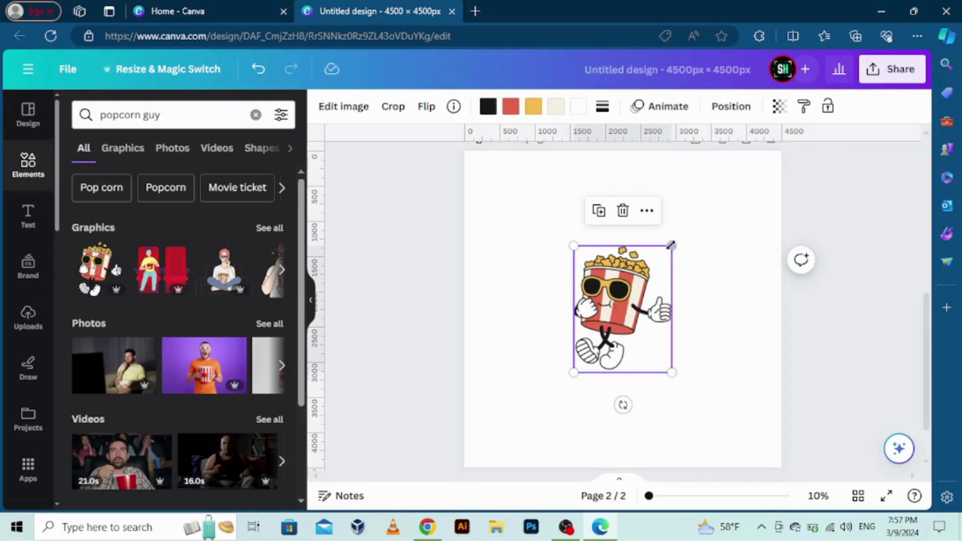
{"action": "left_click_drag", "start_coordinate": [671, 246], "coordinate": [485, 177]}
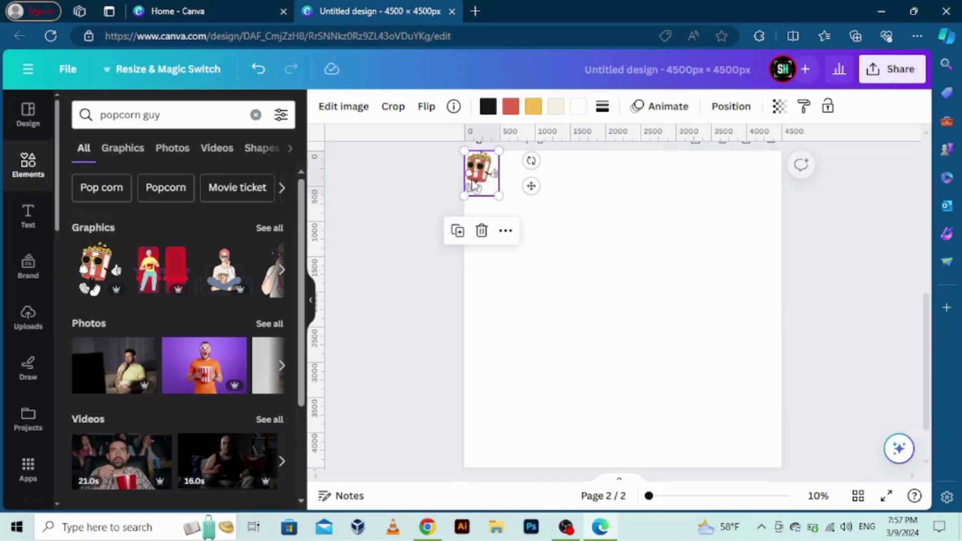
Bring up the full set of recommended graphics matching the popcorn character, removing the extra copy placed on the page.
{"action": "left_click", "coordinate": [273, 226]}
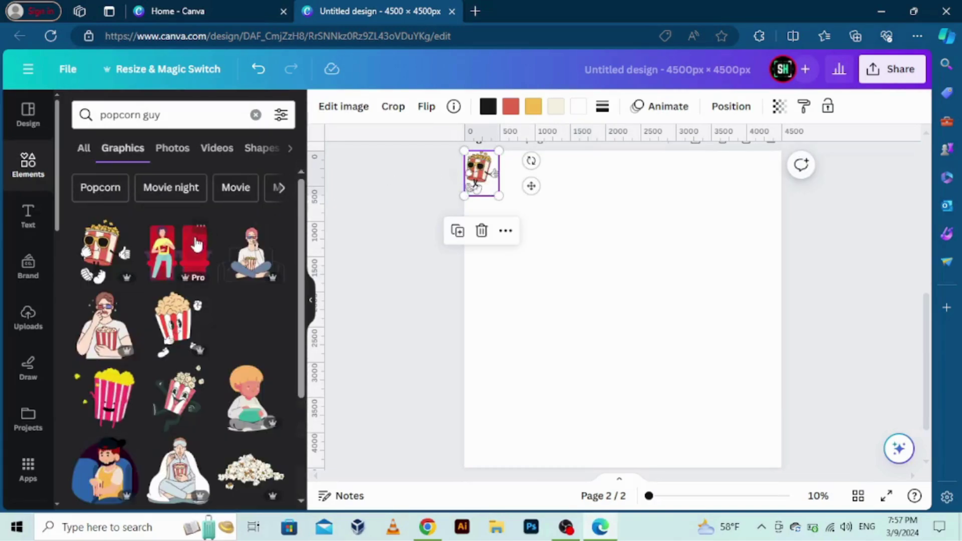
{"action": "left_click", "coordinate": [101, 264]}
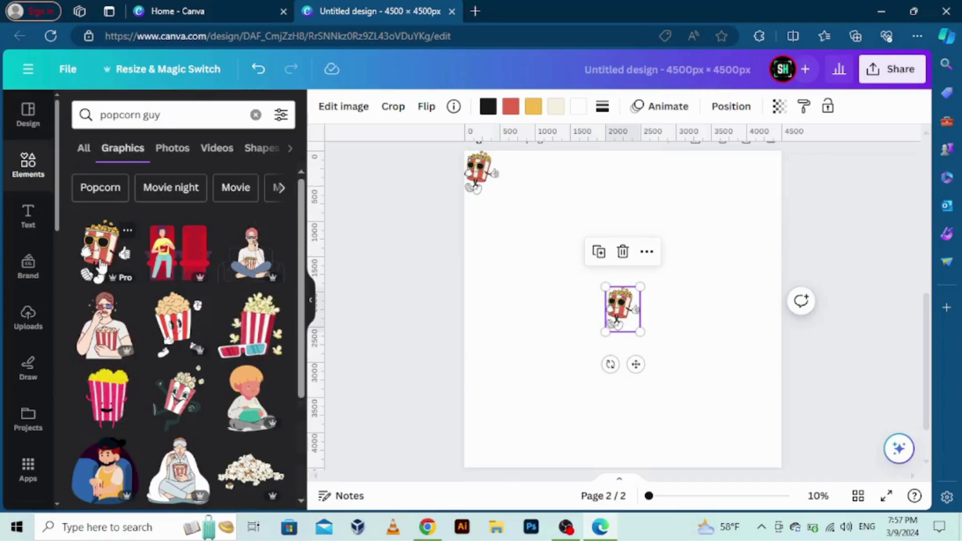
{"action": "left_click", "coordinate": [623, 251]}
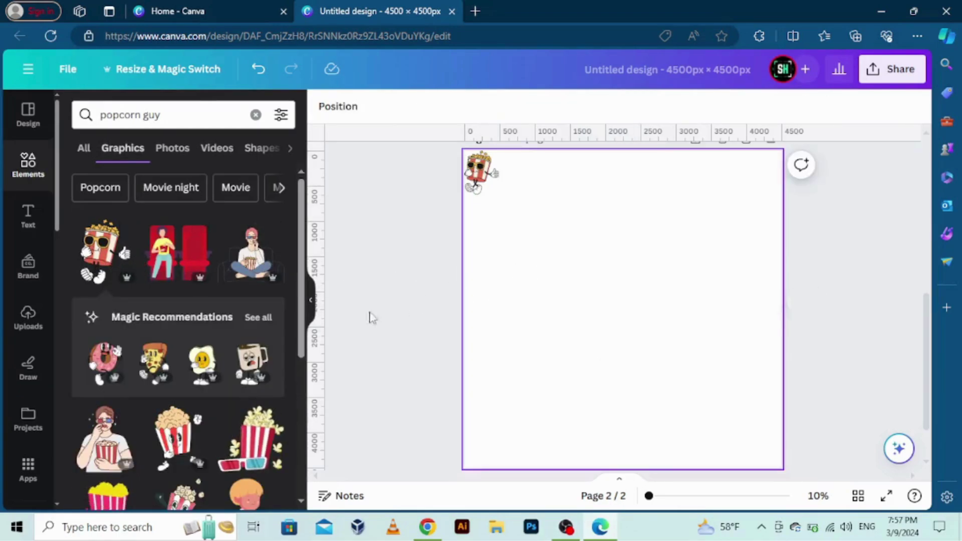
{"action": "left_click", "coordinate": [257, 319]}
Add the red bomb and pink globe characters, shrunk and lined up beside the popcorn bucket along the page's top edge.
{"action": "left_click", "coordinate": [256, 322]}
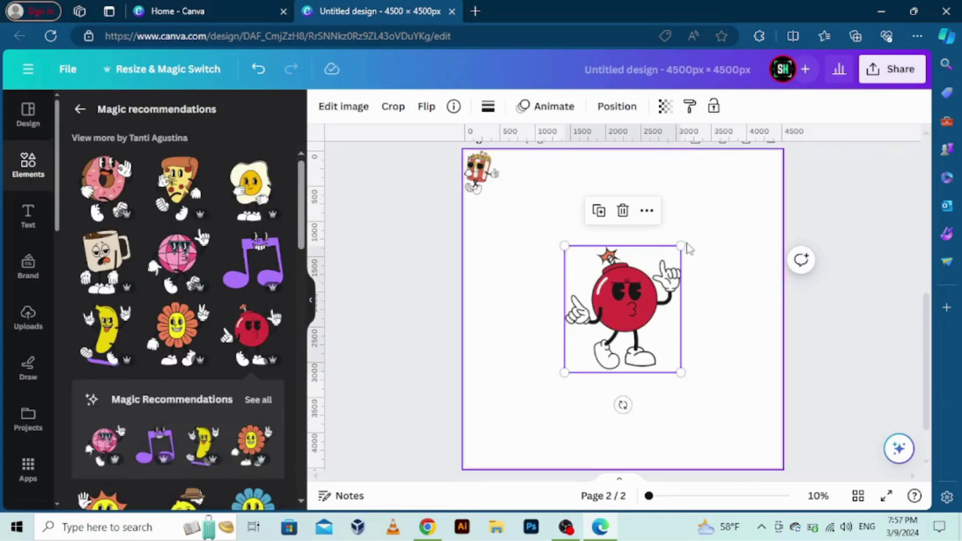
{"action": "left_click_drag", "start_coordinate": [681, 245], "coordinate": [526, 172]}
{"action": "left_click", "coordinate": [193, 253]}
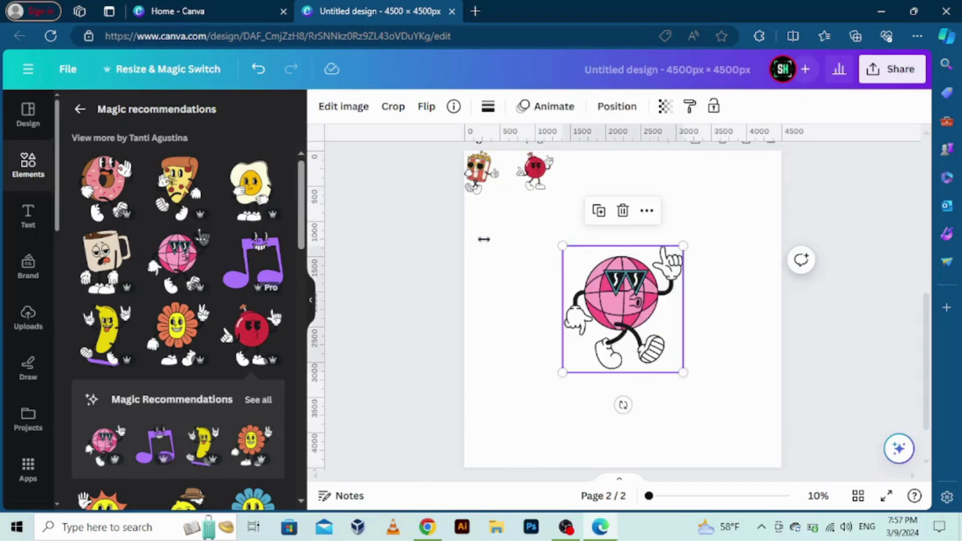
{"action": "left_click_drag", "start_coordinate": [683, 245], "coordinate": [591, 172]}
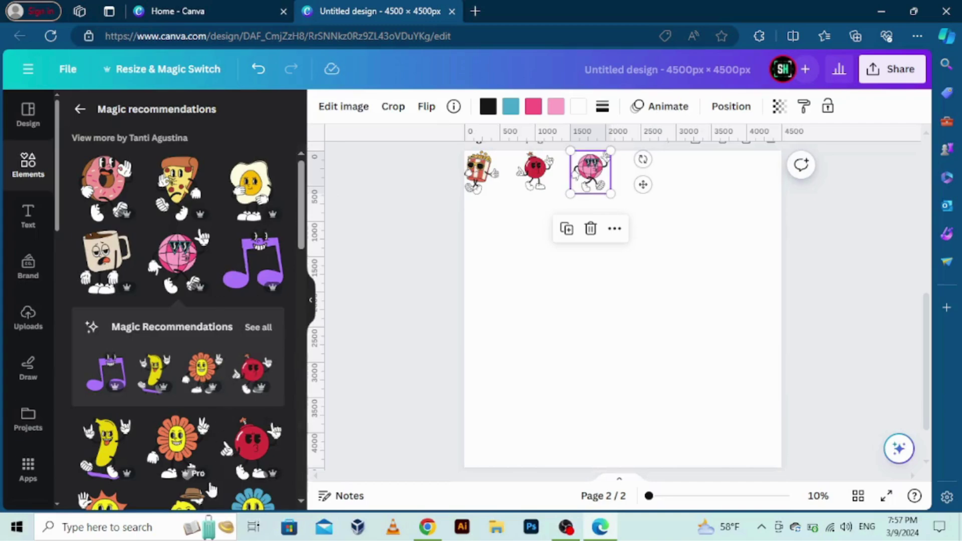
Add the orange flower and sun characters, shrunk and evenly spaced after the pink globe along the page's top row.
{"action": "left_click", "coordinate": [221, 441]}
{"action": "left_click_drag", "start_coordinate": [611, 332], "coordinate": [671, 233]}
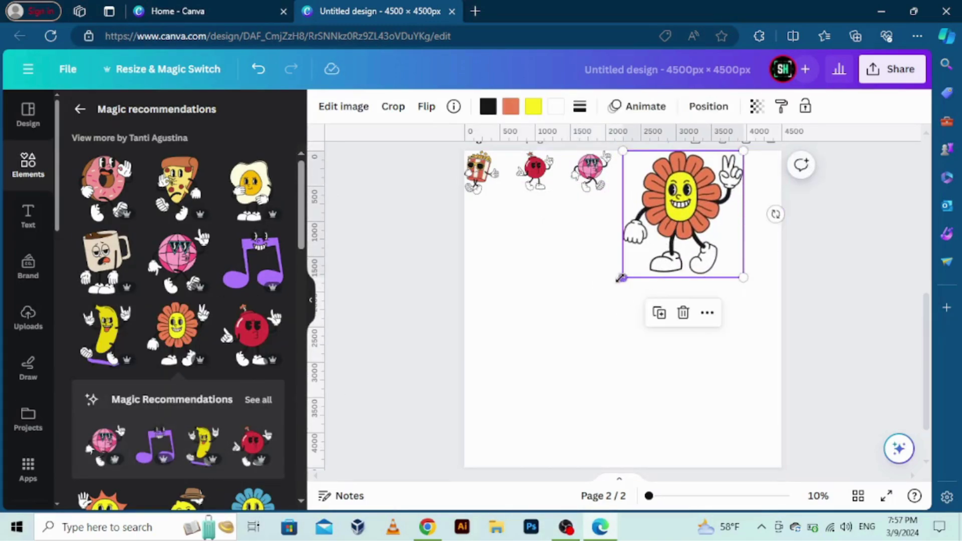
{"action": "left_click_drag", "start_coordinate": [623, 276], "coordinate": [637, 175]}
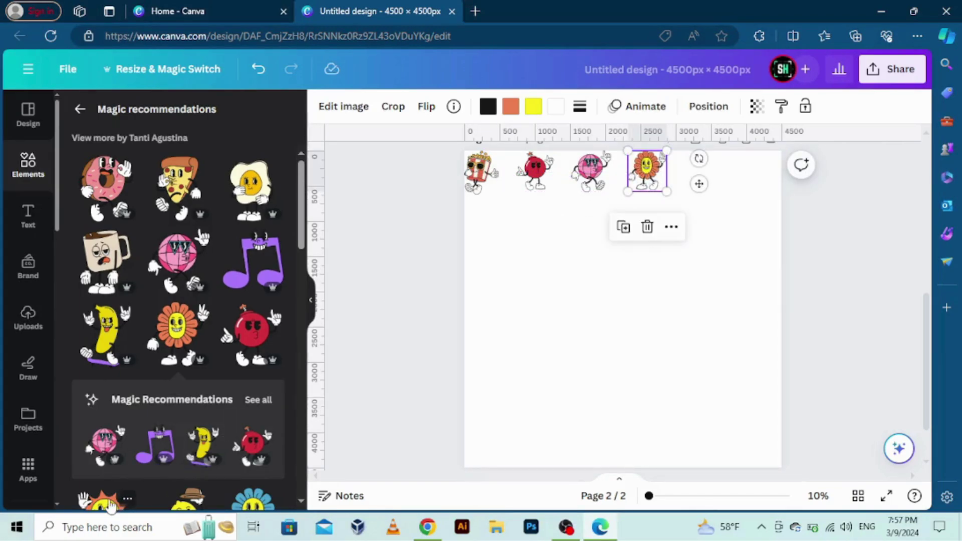
{"action": "left_click", "coordinate": [111, 507]}
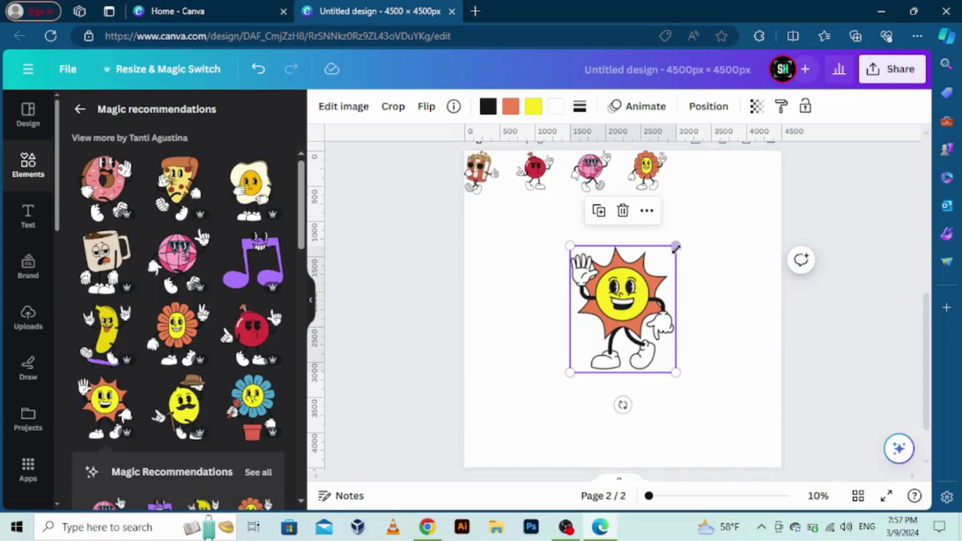
{"action": "left_click_drag", "start_coordinate": [676, 247], "coordinate": [619, 318]}
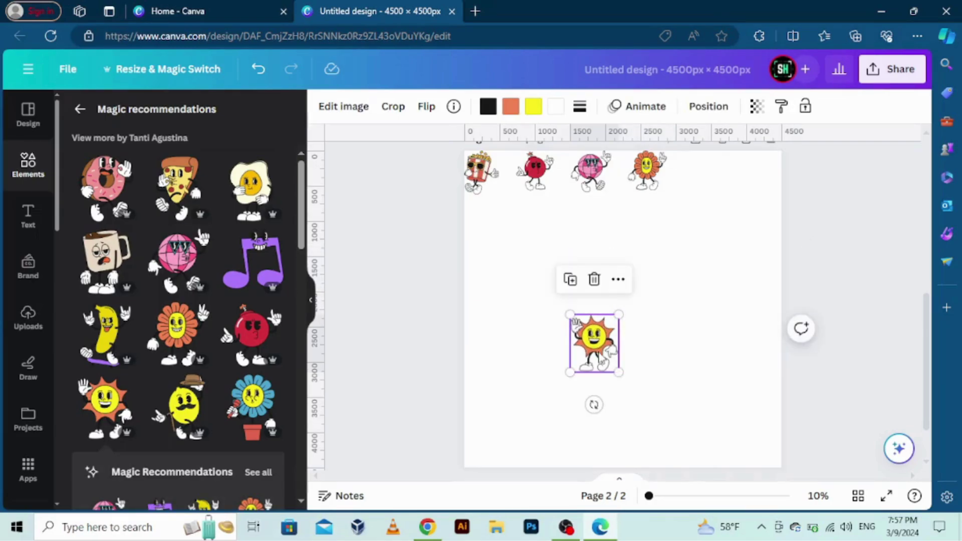
{"action": "left_click_drag", "start_coordinate": [604, 351], "coordinate": [696, 193]}
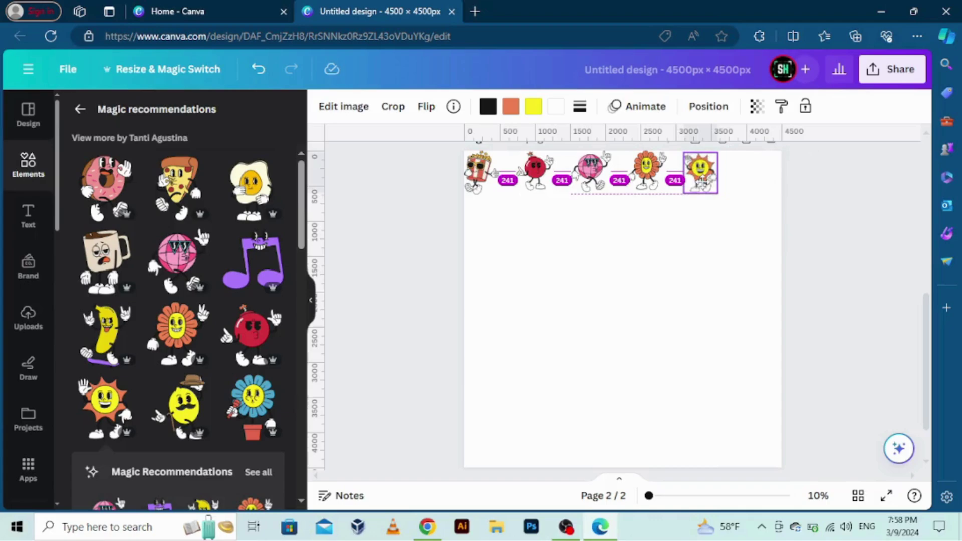
{"action": "left_click_drag", "start_coordinate": [701, 178], "coordinate": [701, 178]}
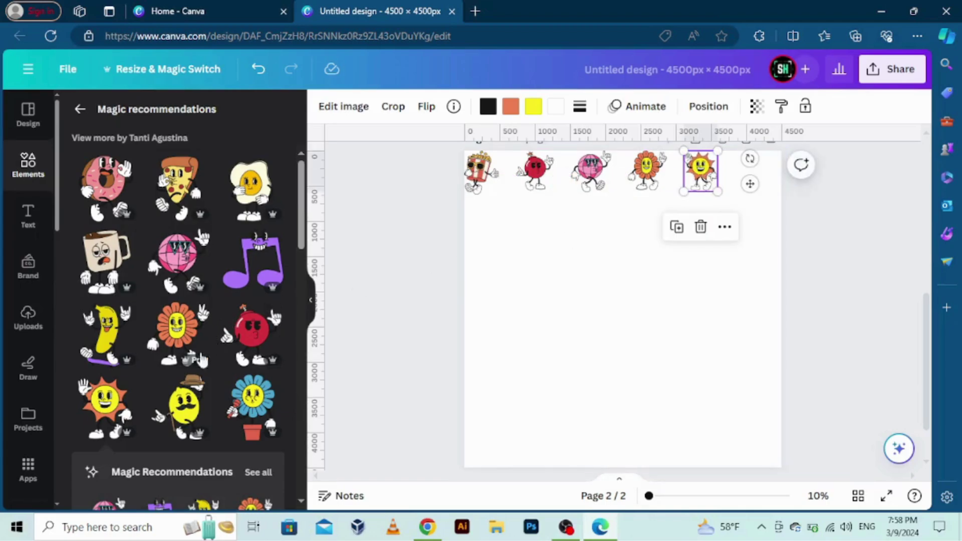
Add the lemon character with the brown hat, shrunk, at the right end of the page's top row.
{"action": "left_click", "coordinate": [180, 429]}
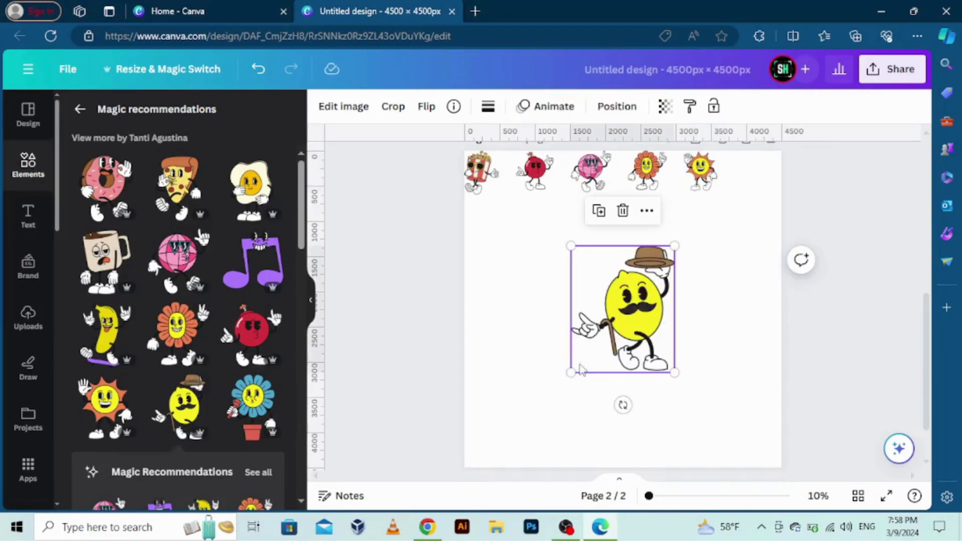
{"action": "left_click_drag", "start_coordinate": [570, 372], "coordinate": [759, 186]}
{"action": "left_click", "coordinate": [833, 206]}
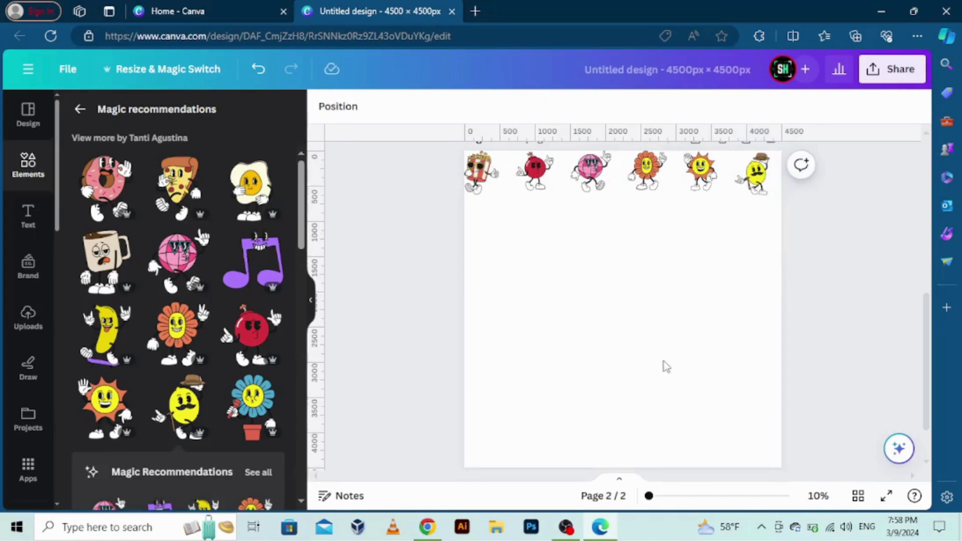
Start a second row with the shrunken tooth and dollar-eyed coin characters, staggered between the top-row figures.
{"action": "scroll", "coordinate": [178, 326], "scroll_direction": "down", "scroll_amount": 5}
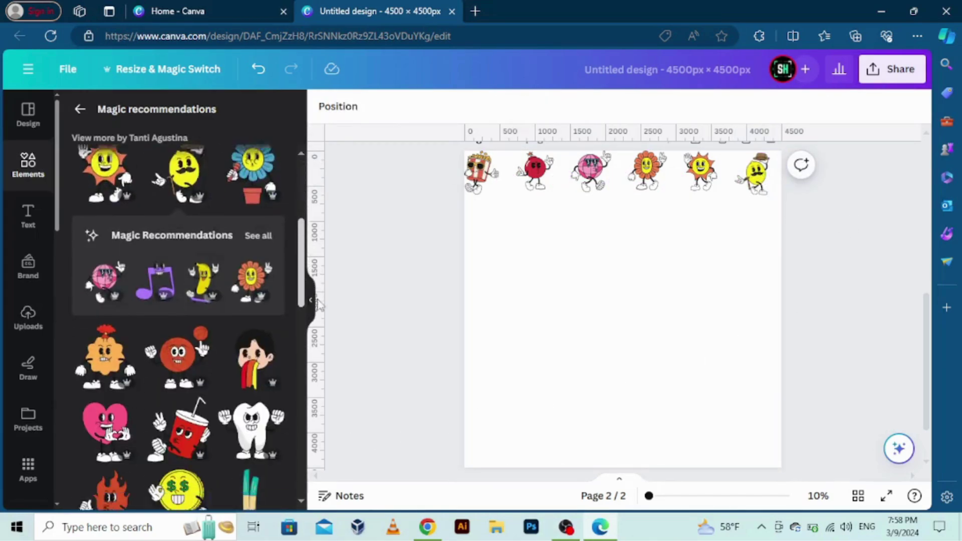
{"action": "left_click", "coordinate": [256, 406]}
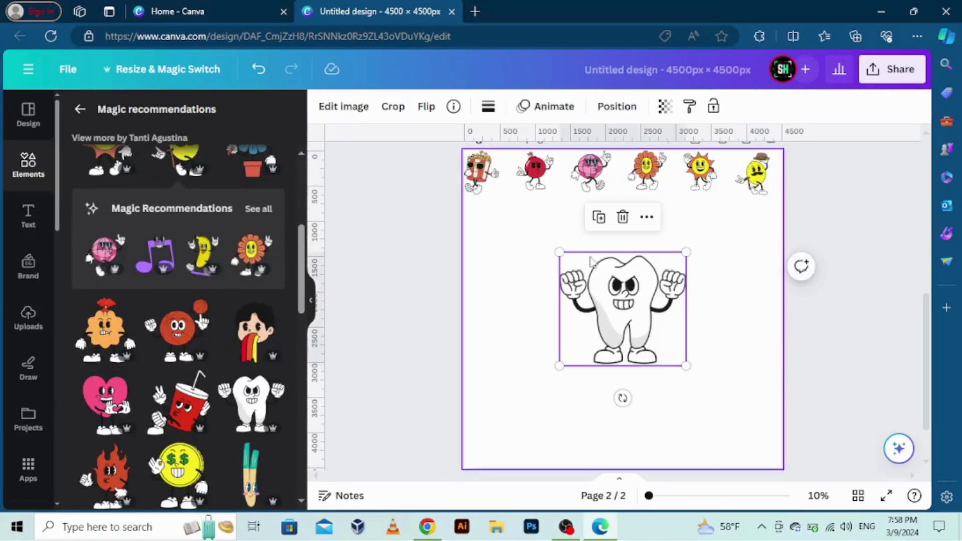
{"action": "left_click_drag", "start_coordinate": [687, 253], "coordinate": [615, 319]}
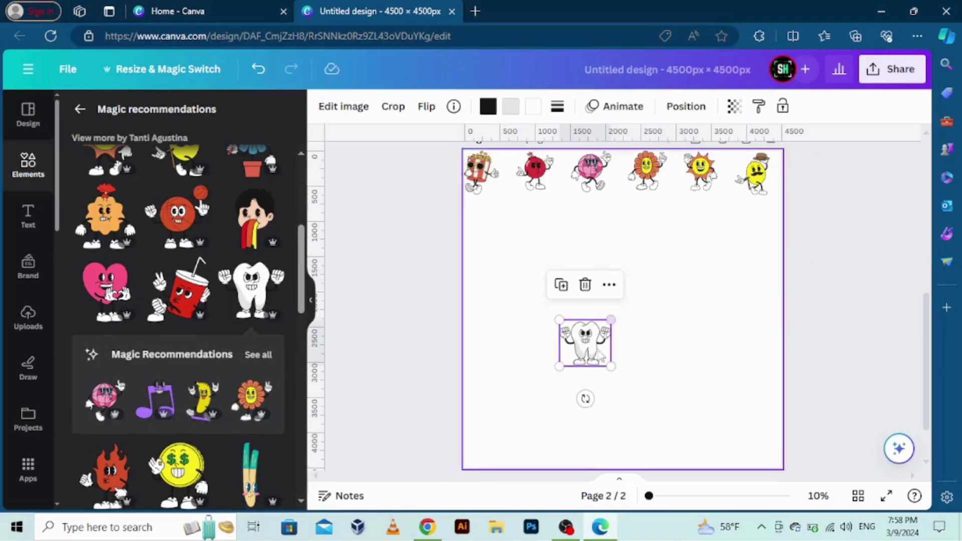
{"action": "left_click_drag", "start_coordinate": [584, 353], "coordinate": [507, 206]}
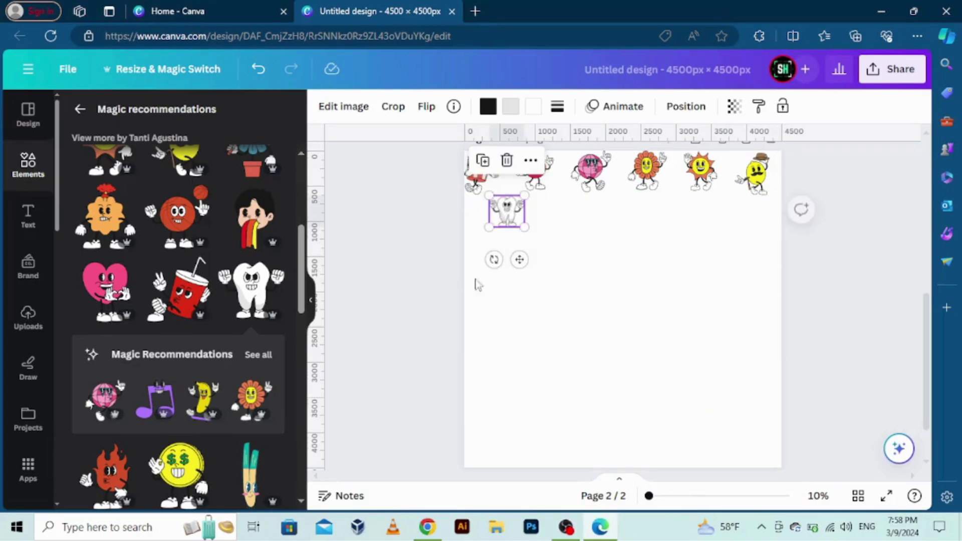
{"action": "left_click", "coordinate": [184, 499]}
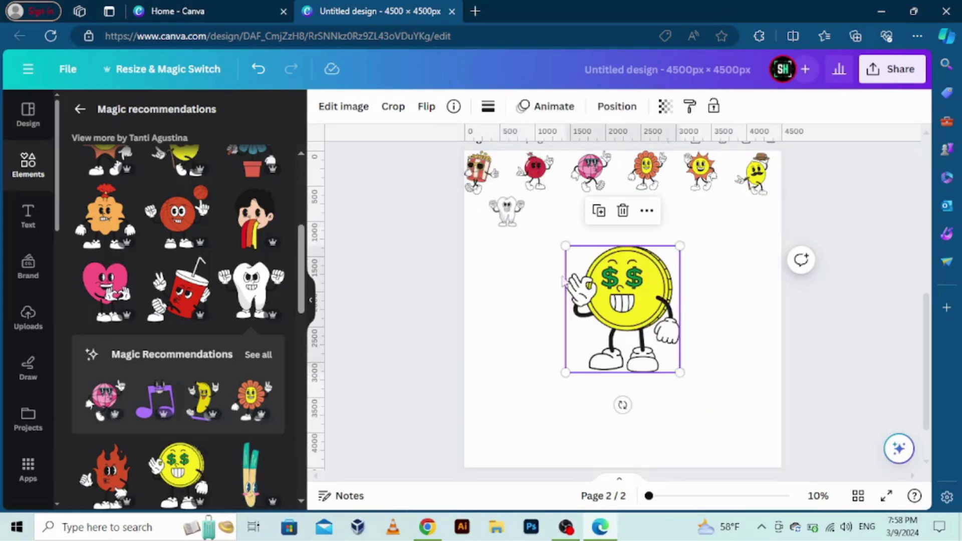
{"action": "left_click_drag", "start_coordinate": [680, 245], "coordinate": [550, 228]}
Add the running yellow fruit character with the green leaf, shrunk, beside the coin in the second row.
{"action": "scroll", "coordinate": [229, 375], "scroll_direction": "down", "scroll_amount": 6}
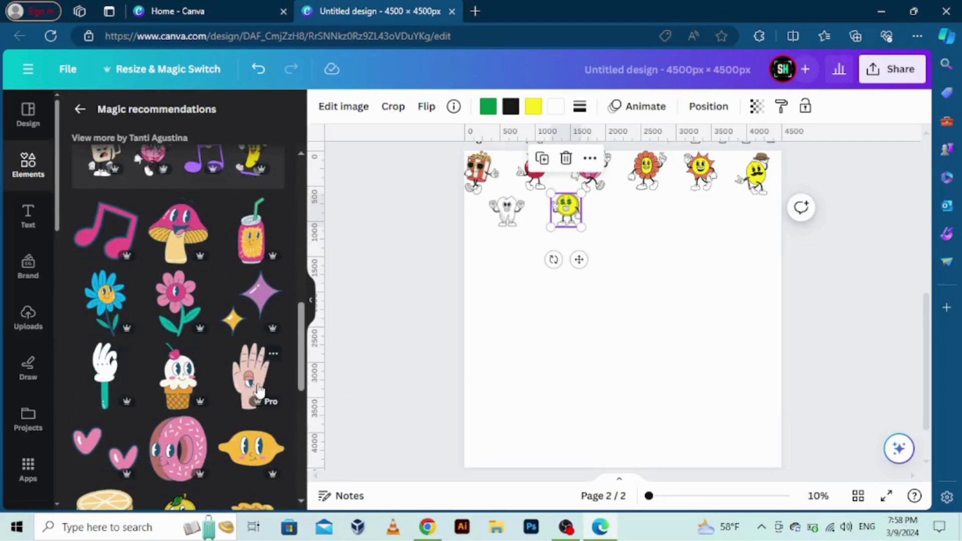
{"action": "scroll", "coordinate": [251, 427], "scroll_direction": "down", "scroll_amount": 1}
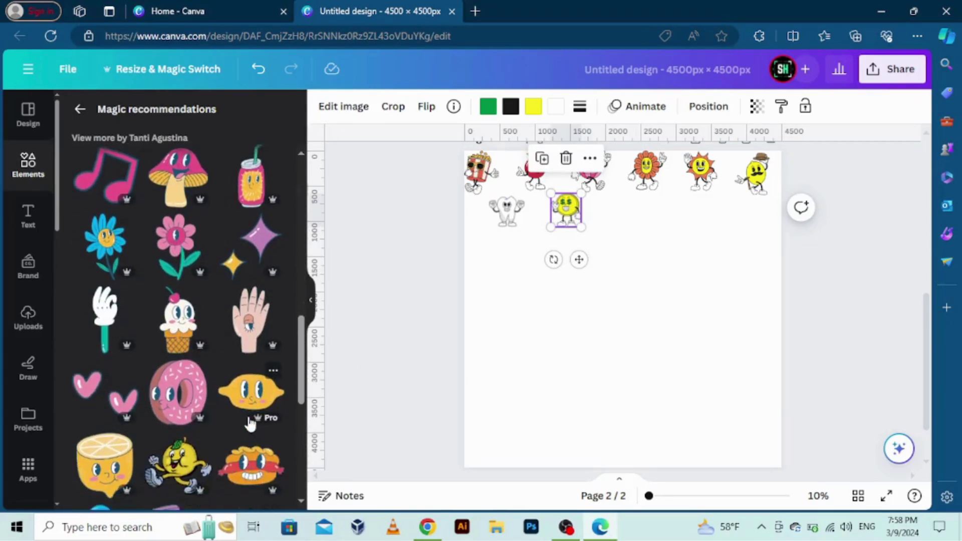
{"action": "left_click", "coordinate": [169, 465]}
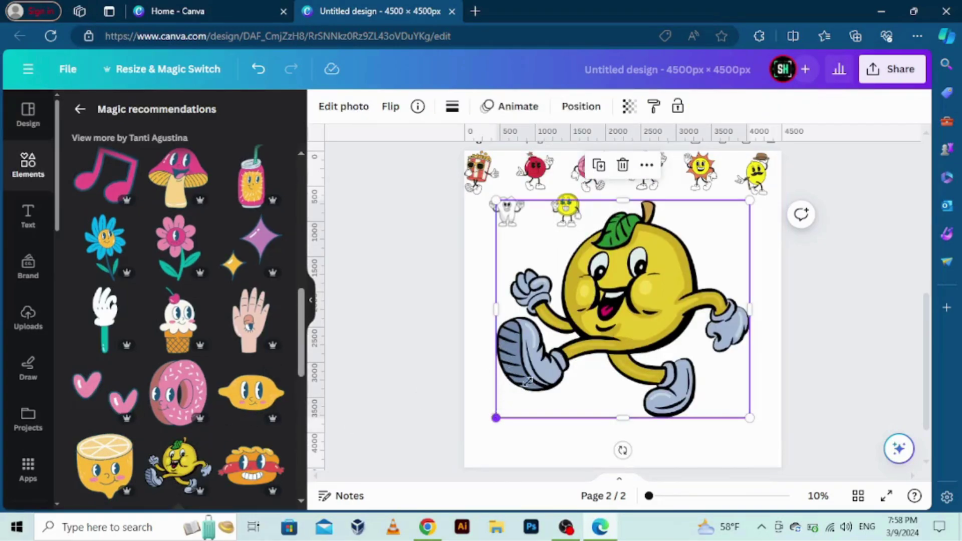
{"action": "left_click_drag", "start_coordinate": [496, 417], "coordinate": [610, 229]}
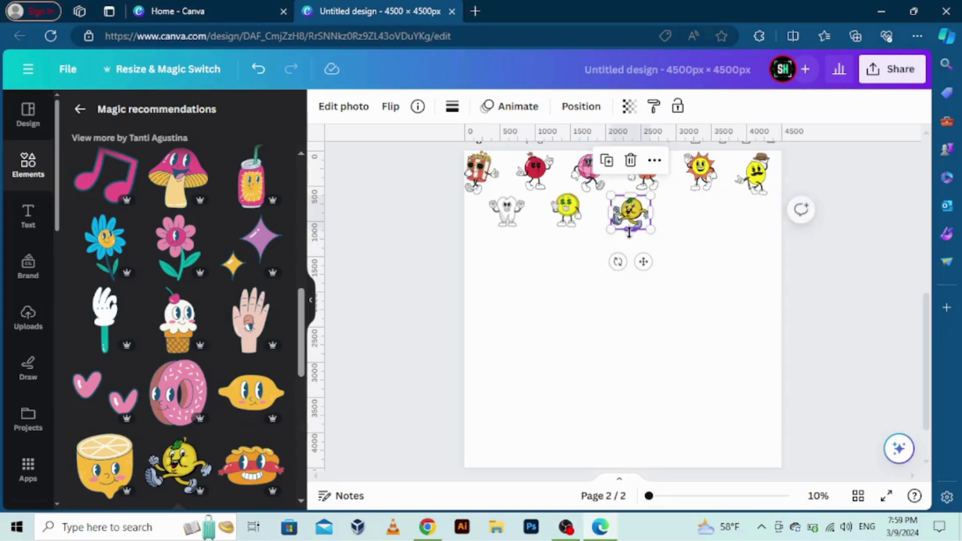
Complete the second row with the shrunken Vintage Mascot bottle character and a copy of the tooth at its right end.
{"action": "scroll", "coordinate": [262, 462], "scroll_direction": "down", "scroll_amount": 2}
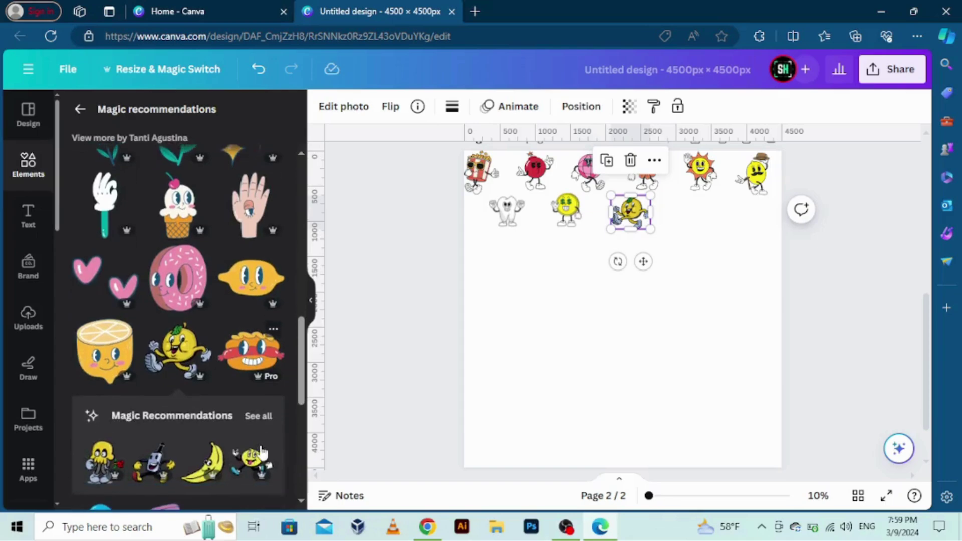
{"action": "left_click", "coordinate": [164, 449]}
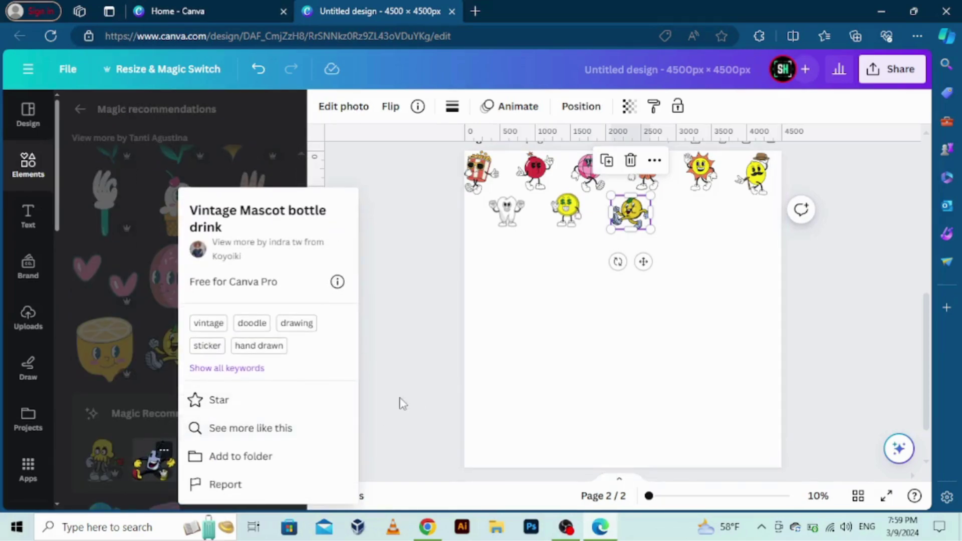
{"action": "key", "text": "Escape"}
{"action": "left_click", "coordinate": [153, 461]}
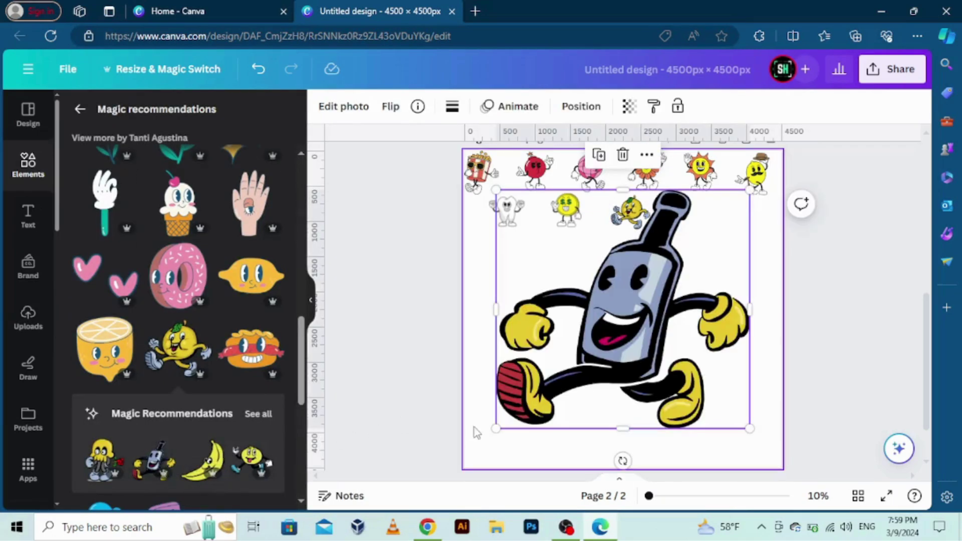
{"action": "left_click_drag", "start_coordinate": [496, 428], "coordinate": [685, 213]}
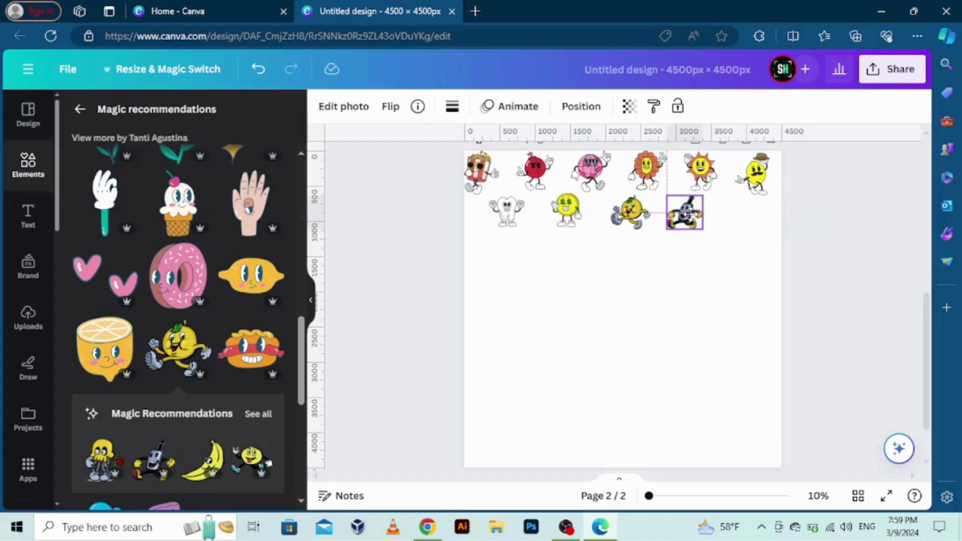
{"action": "left_click", "coordinate": [819, 254]}
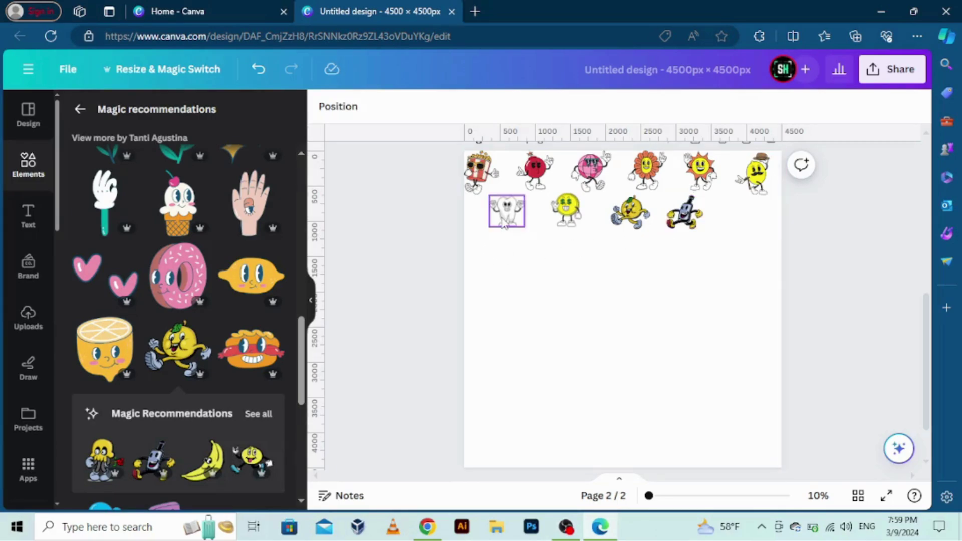
{"action": "left_click_drag", "start_coordinate": [517, 220], "coordinate": [735, 227]}
{"action": "left_click", "coordinate": [861, 283]}
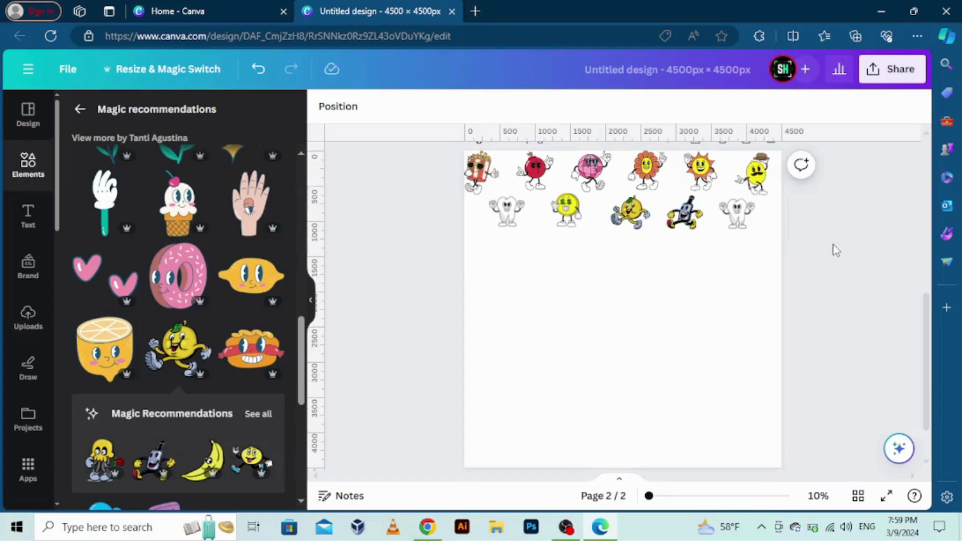
Select both character rows and repeat them as horizontally offset copies down to the page's bottom edge.
{"action": "left_click_drag", "start_coordinate": [815, 253], "coordinate": [388, 148]}
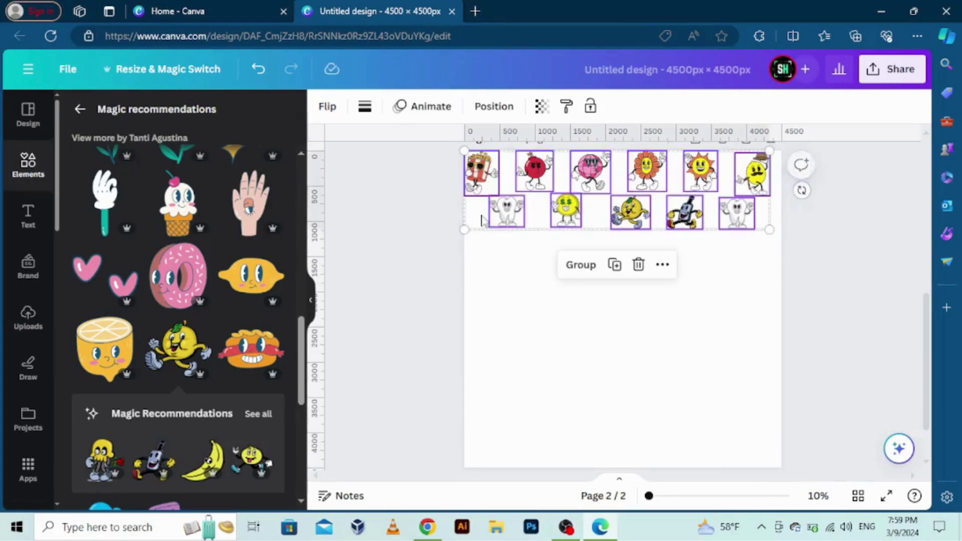
{"action": "left_click_drag", "start_coordinate": [527, 230], "coordinate": [529, 230]}
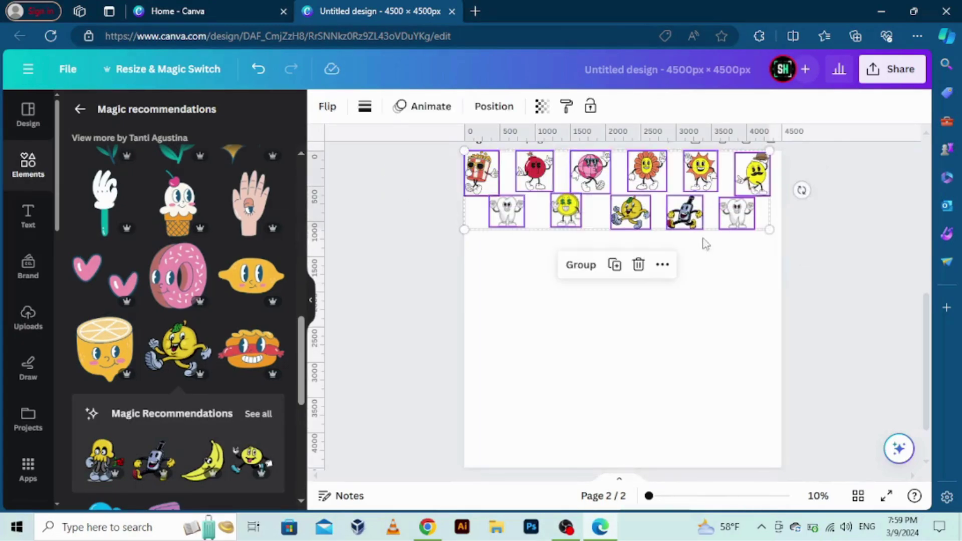
{"action": "left_click_drag", "start_coordinate": [742, 215], "coordinate": [620, 430]}
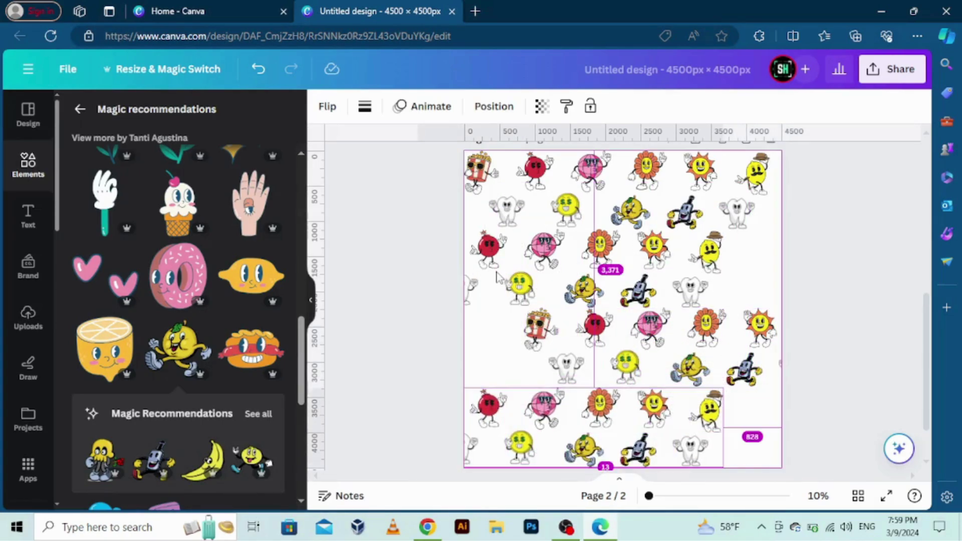
{"action": "left_click", "coordinate": [519, 288]}
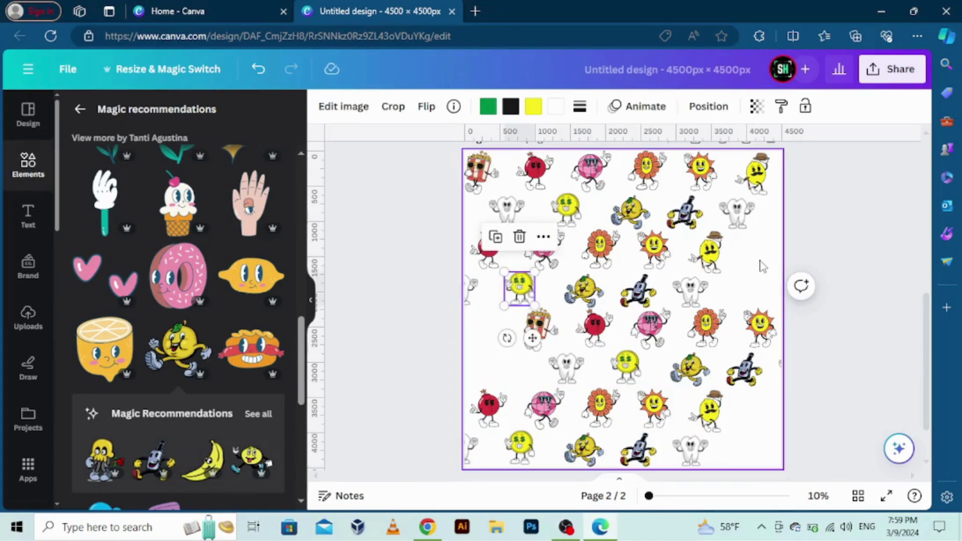
{"action": "left_click_drag", "start_coordinate": [760, 229], "coordinate": [443, 303]}
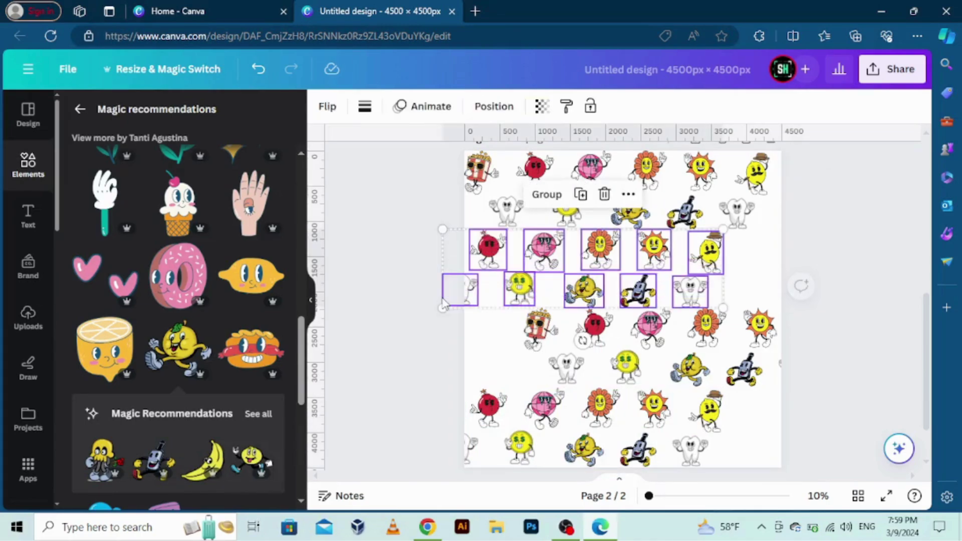
{"action": "left_click_drag", "start_coordinate": [519, 282], "coordinate": [927, 366]}
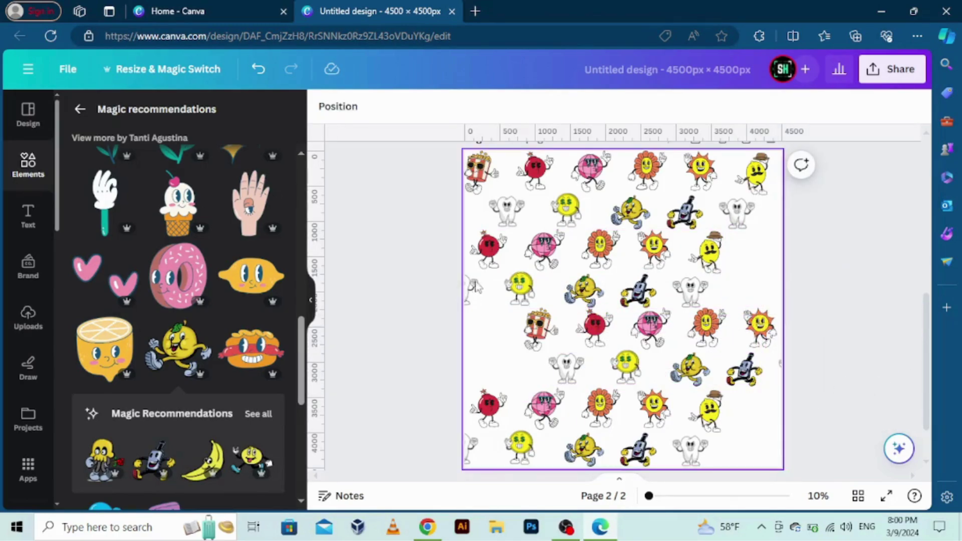
Place copies of the third row to fill the gaps at the sixth row's left end and the fourth row's right end.
{"action": "left_click_drag", "start_coordinate": [746, 265], "coordinate": [386, 247]}
{"action": "left_click_drag", "start_coordinate": [584, 255], "coordinate": [426, 375]}
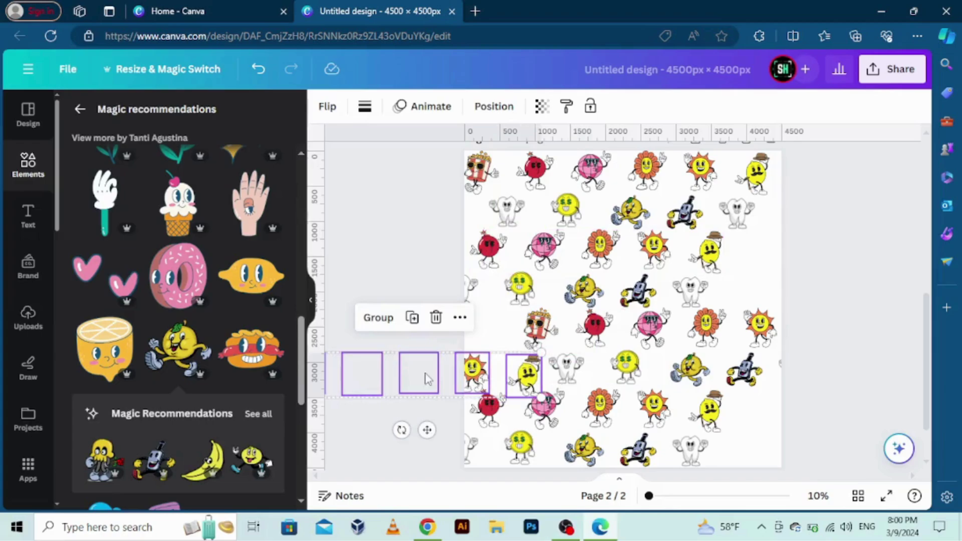
{"action": "left_click", "coordinate": [393, 265]}
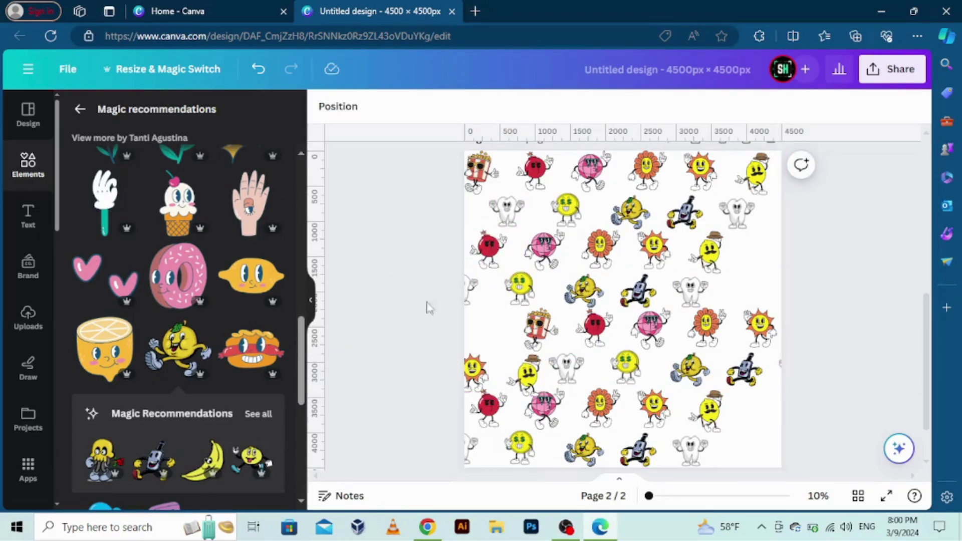
{"action": "left_click_drag", "start_coordinate": [410, 253], "coordinate": [751, 257]}
{"action": "left_click_drag", "start_coordinate": [545, 261], "coordinate": [801, 297]}
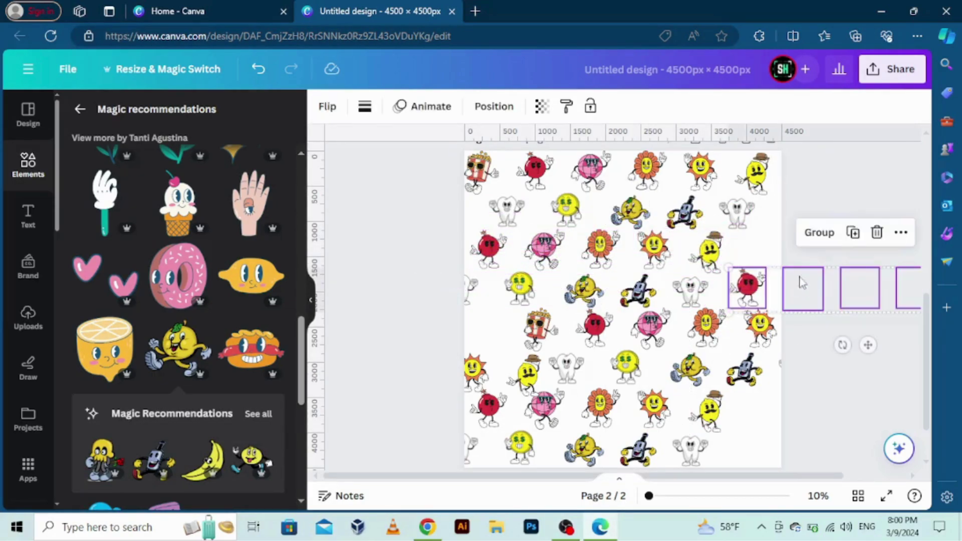
{"action": "left_click", "coordinate": [798, 259]}
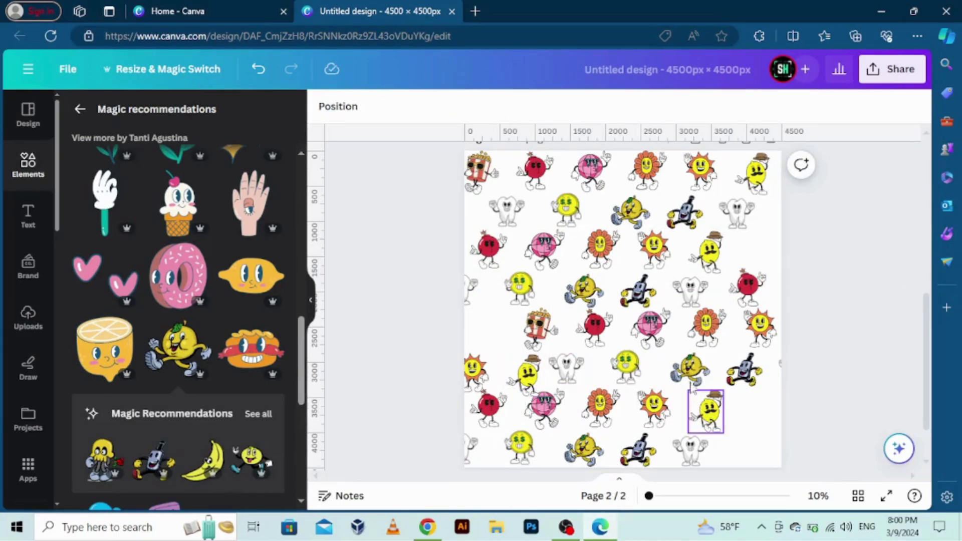
Fill the remaining right-edge gaps with copies of the running fruit in the bottom row, the sun above it and the hat-wearing lemon in the third row.
{"action": "left_click_drag", "start_coordinate": [693, 386], "coordinate": [738, 451]}
{"action": "left_click_drag", "start_coordinate": [760, 326], "coordinate": [765, 415]}
{"action": "left_click", "coordinate": [805, 399]}
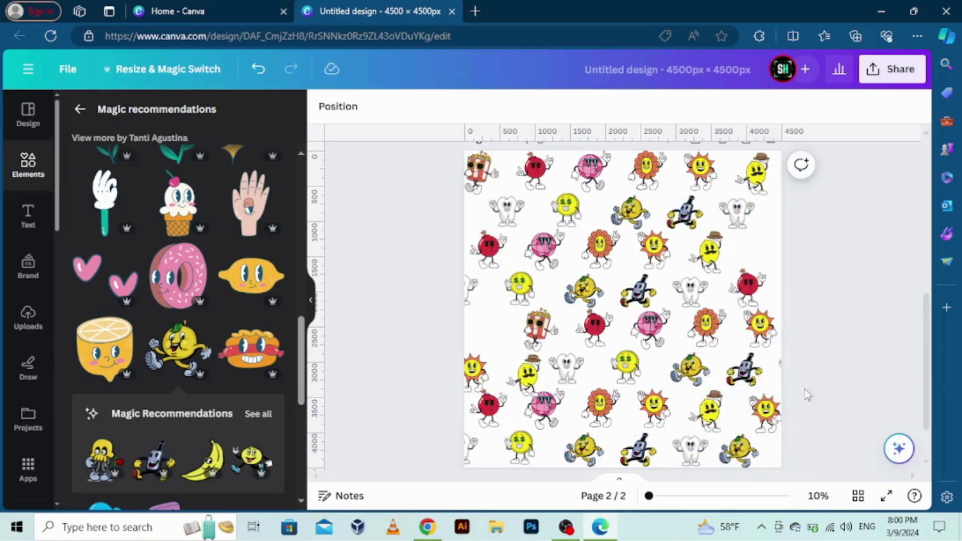
{"action": "left_click_drag", "start_coordinate": [708, 248], "coordinate": [754, 248]}
{"action": "key", "text": "ctrl+v"}
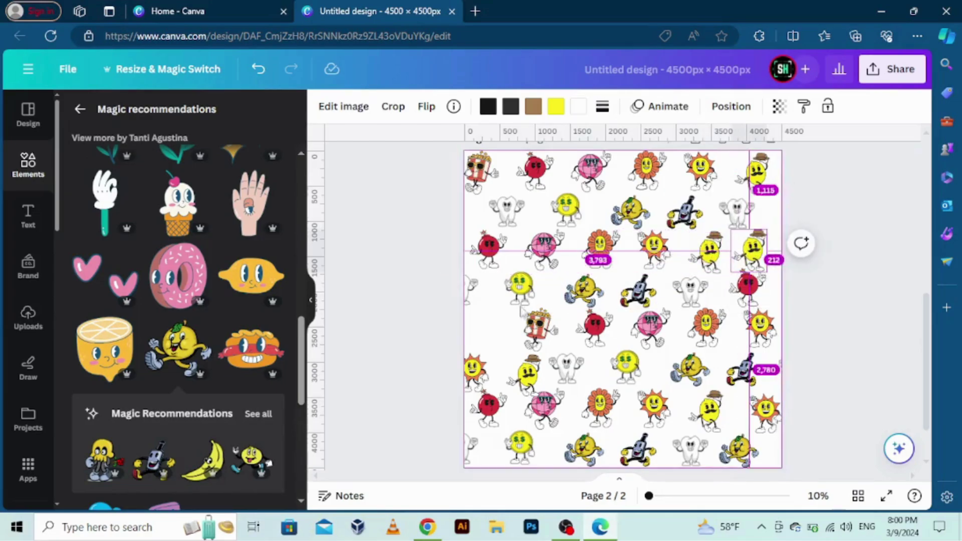
Fill the fifth row's left gap with a copy of the dollar-eyed coin and replace the lemon at the third row's right end with the orange flower.
{"action": "left_click_drag", "start_coordinate": [624, 301], "coordinate": [492, 339]}
{"action": "left_click", "coordinate": [785, 232]}
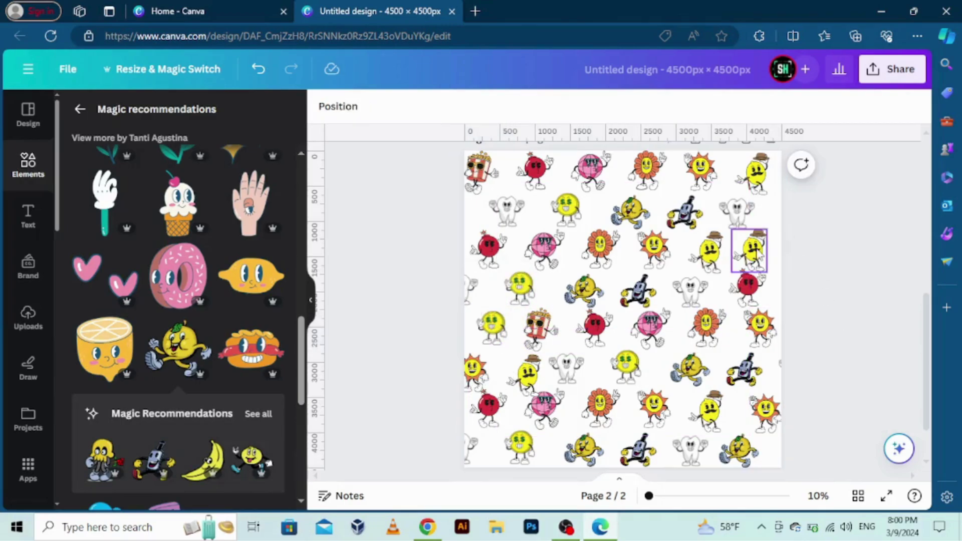
{"action": "left_click", "coordinate": [751, 248]}
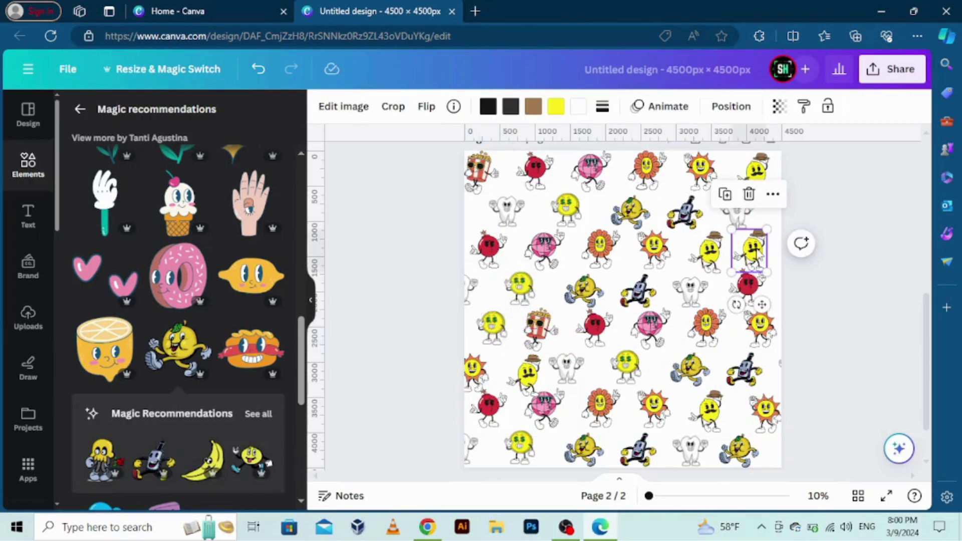
{"action": "left_click", "coordinate": [746, 198]}
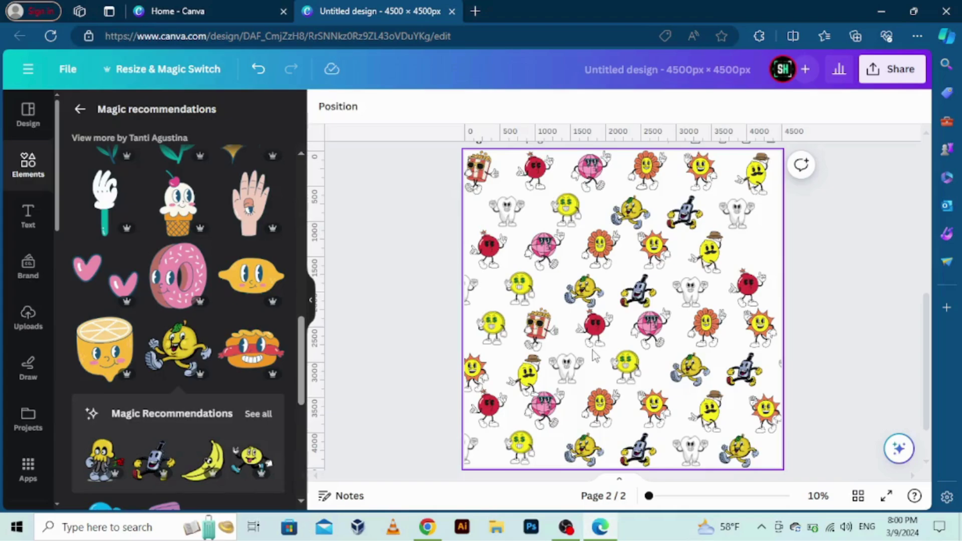
{"action": "left_click", "coordinate": [604, 253]}
{"action": "left_click_drag", "start_coordinate": [604, 253], "coordinate": [766, 250]}
{"action": "left_click", "coordinate": [866, 267]}
Try green, near-black, pink, yellow and brown page backgrounds, settling on the dark red from the bottle character's photo colors.
{"action": "left_click", "coordinate": [515, 158]}
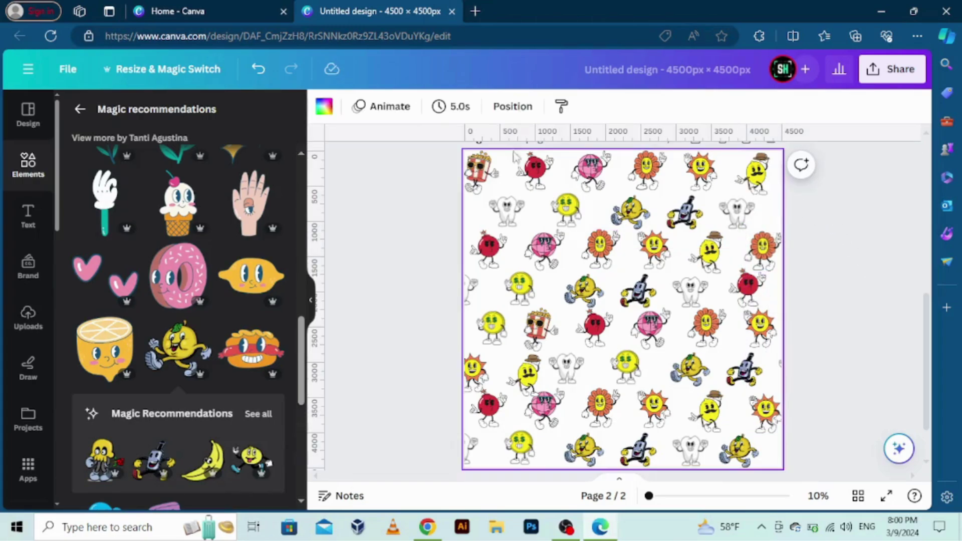
{"action": "left_click", "coordinate": [324, 107]}
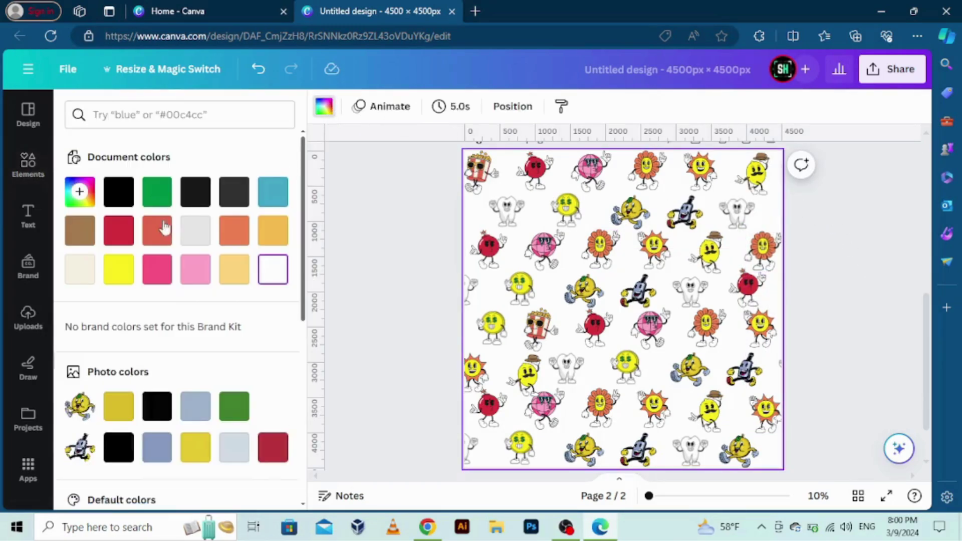
{"action": "left_click", "coordinate": [153, 200]}
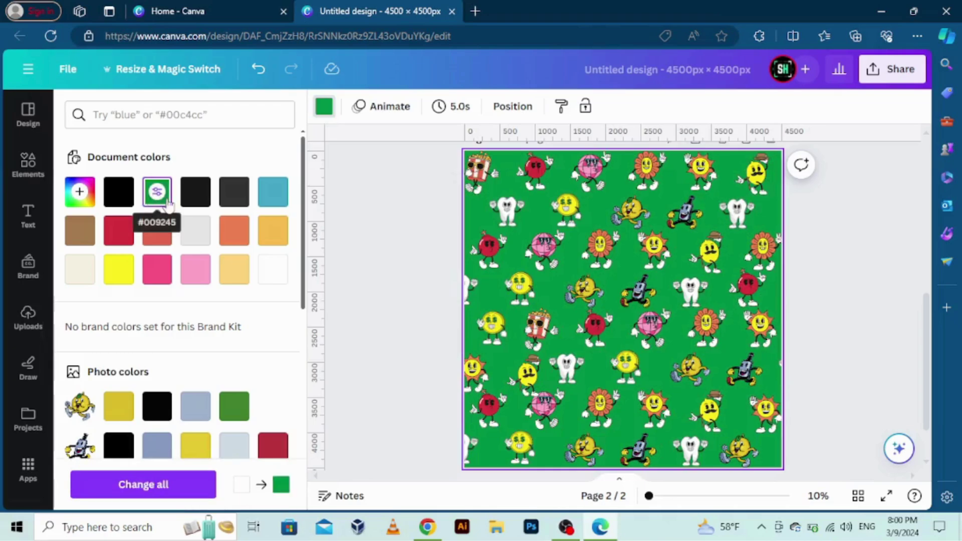
{"action": "left_click", "coordinate": [194, 197]}
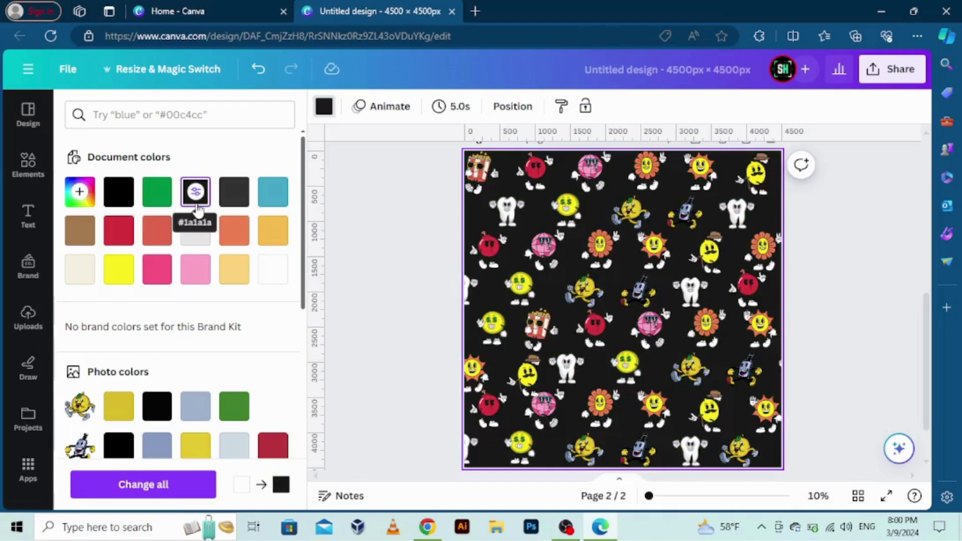
{"action": "left_click", "coordinate": [198, 276]}
{"action": "left_click", "coordinate": [159, 273]}
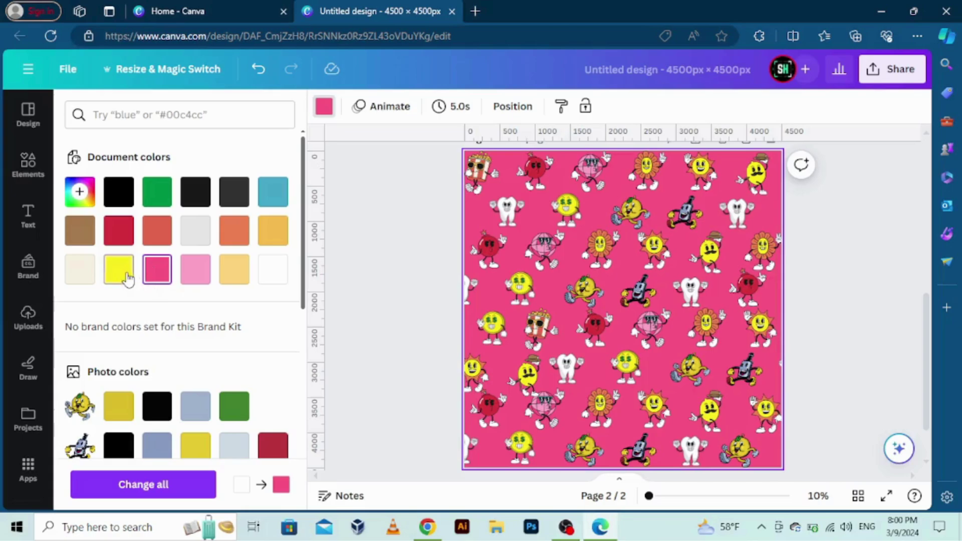
{"action": "left_click", "coordinate": [122, 275]}
{"action": "left_click", "coordinate": [76, 232]}
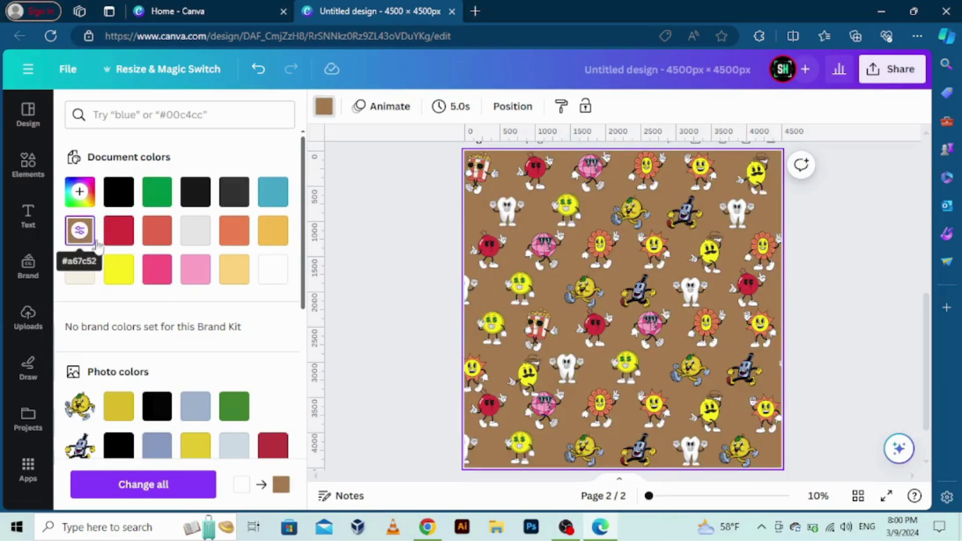
{"action": "left_click", "coordinate": [157, 193]}
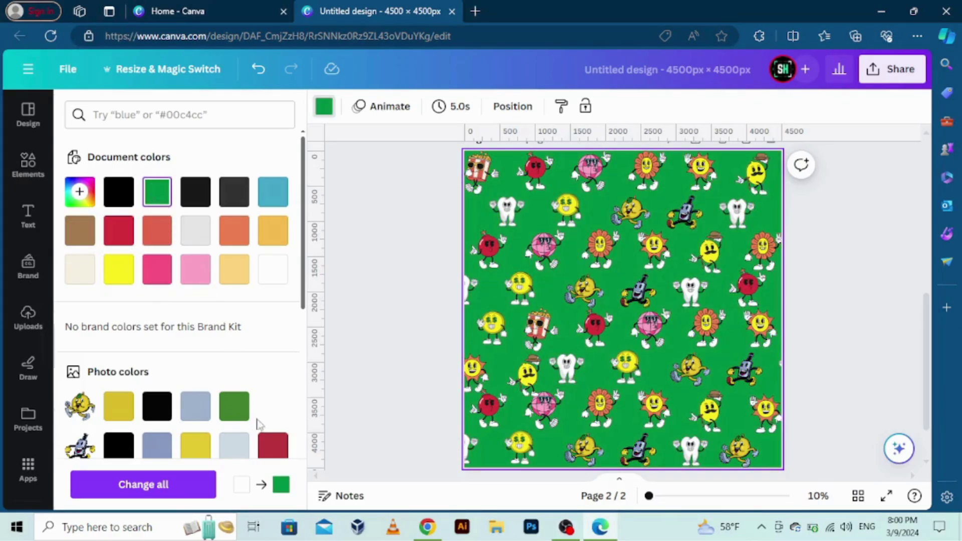
{"action": "left_click", "coordinate": [274, 447]}
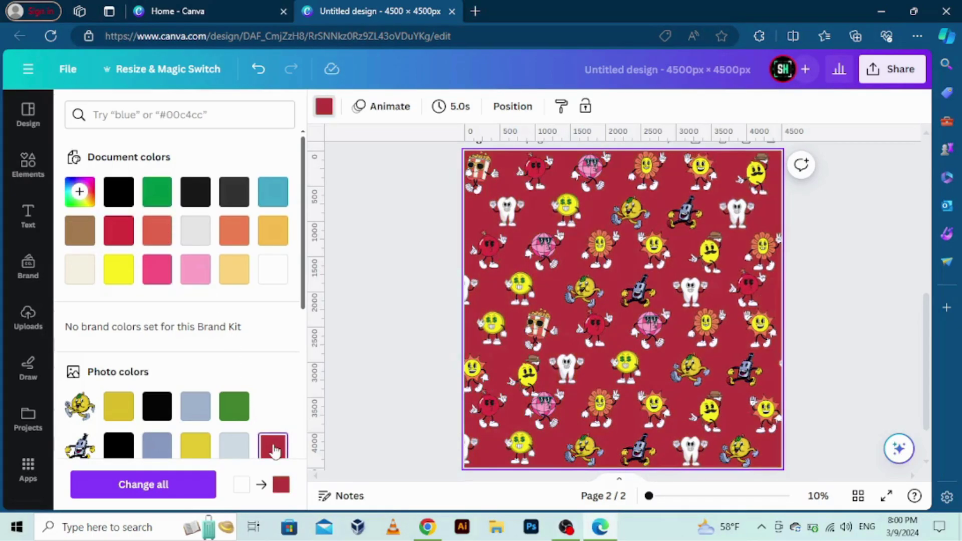
{"action": "left_click", "coordinate": [356, 367]}
Add a third page below the character pattern and set its background to white.
{"action": "scroll", "coordinate": [807, 271], "scroll_direction": "up", "scroll_amount": 6}
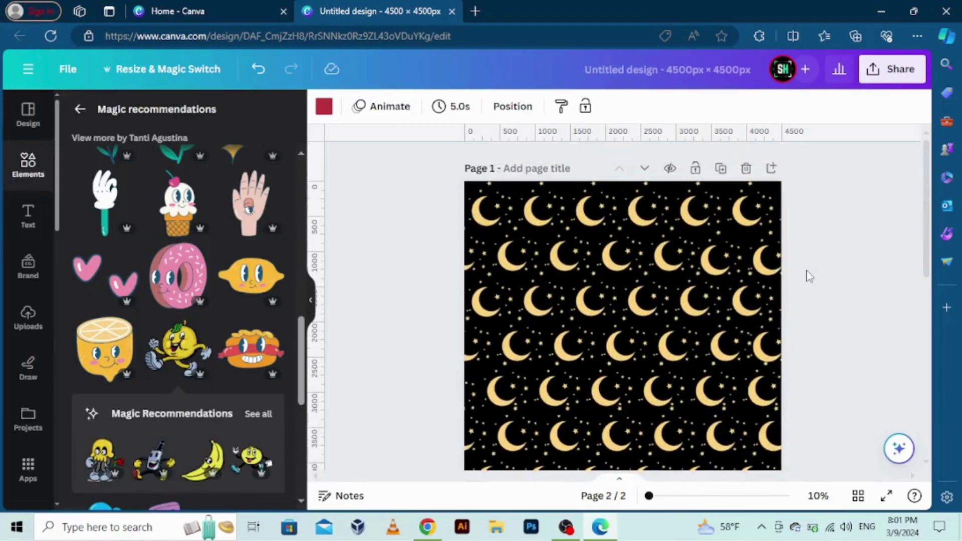
{"action": "scroll", "coordinate": [807, 272], "scroll_direction": "down", "scroll_amount": 8}
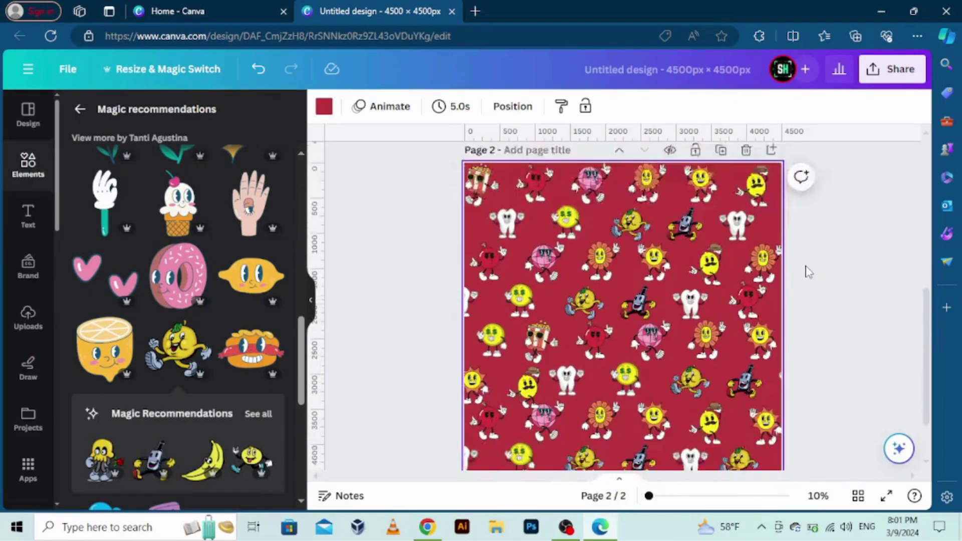
{"action": "left_click", "coordinate": [633, 446]}
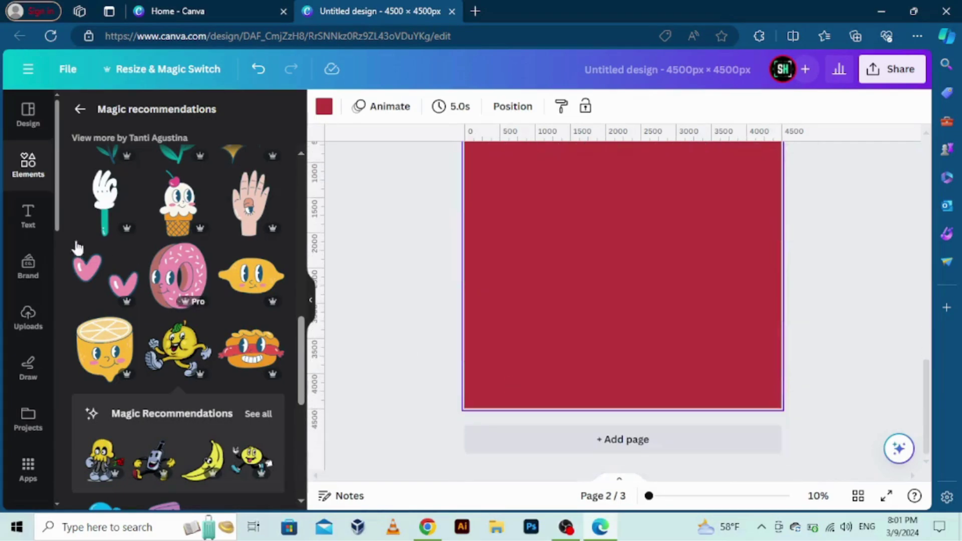
{"action": "left_click", "coordinate": [324, 106]}
{"action": "left_click", "coordinate": [80, 310]}
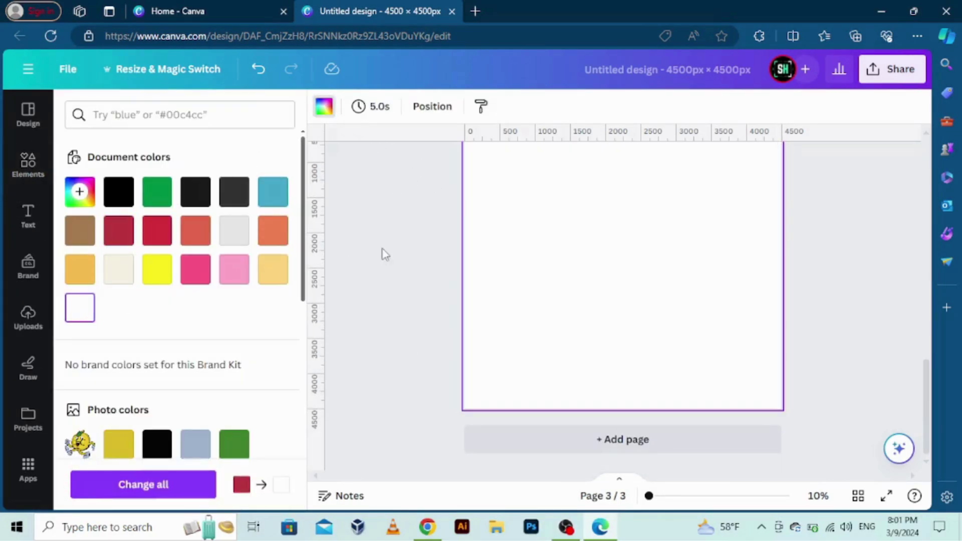
{"action": "left_click", "coordinate": [383, 253]}
Search the elements for "tiling pattren" and limit the results to graphics.
{"action": "left_click", "coordinate": [41, 173]}
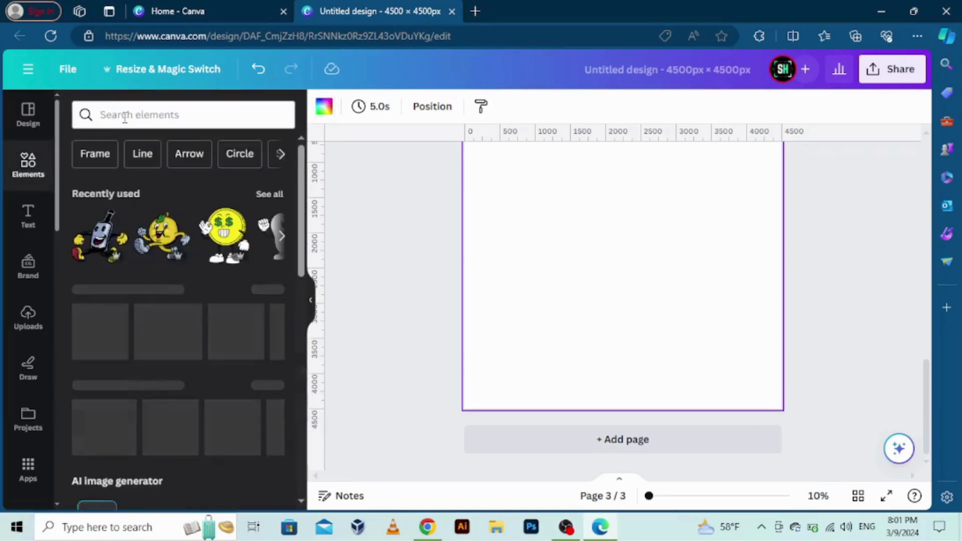
{"action": "left_click", "coordinate": [124, 116]}
{"action": "type", "text": "til"}
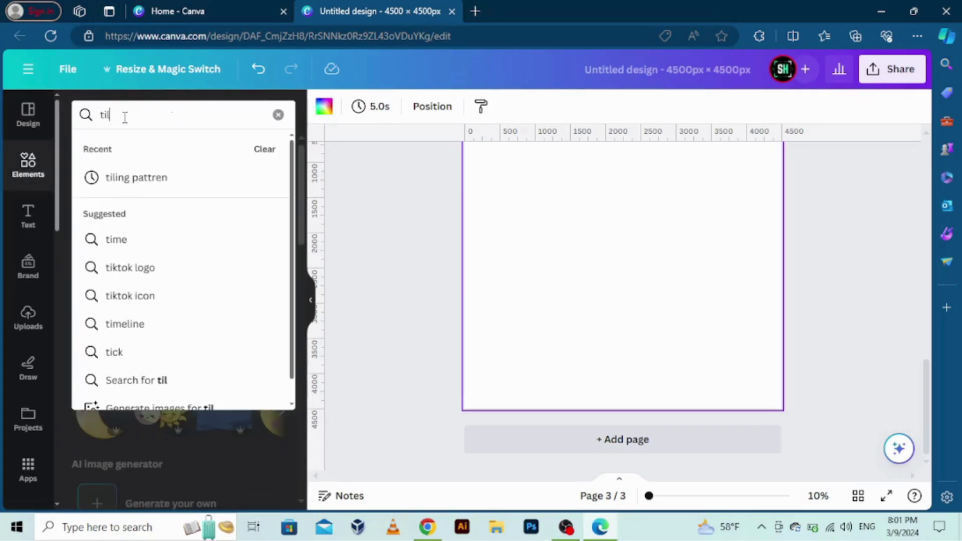
{"action": "type", "text": "ing pa"}
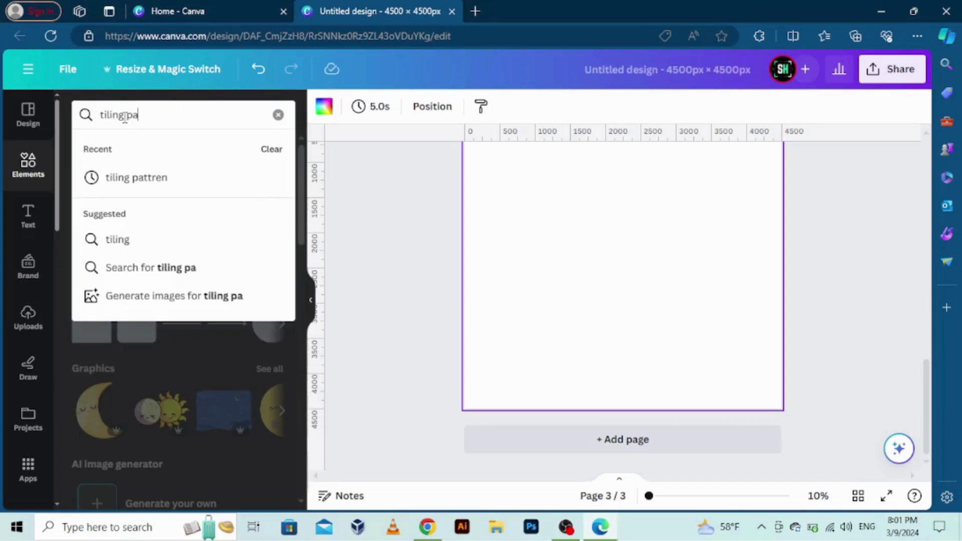
{"action": "type", "text": "ttren"}
{"action": "key", "text": "Return"}
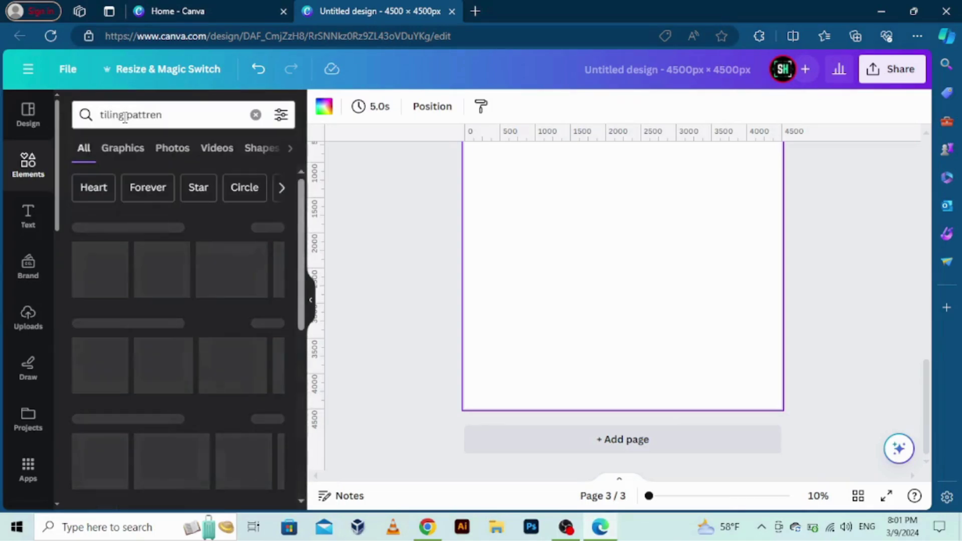
{"action": "left_click", "coordinate": [256, 229]}
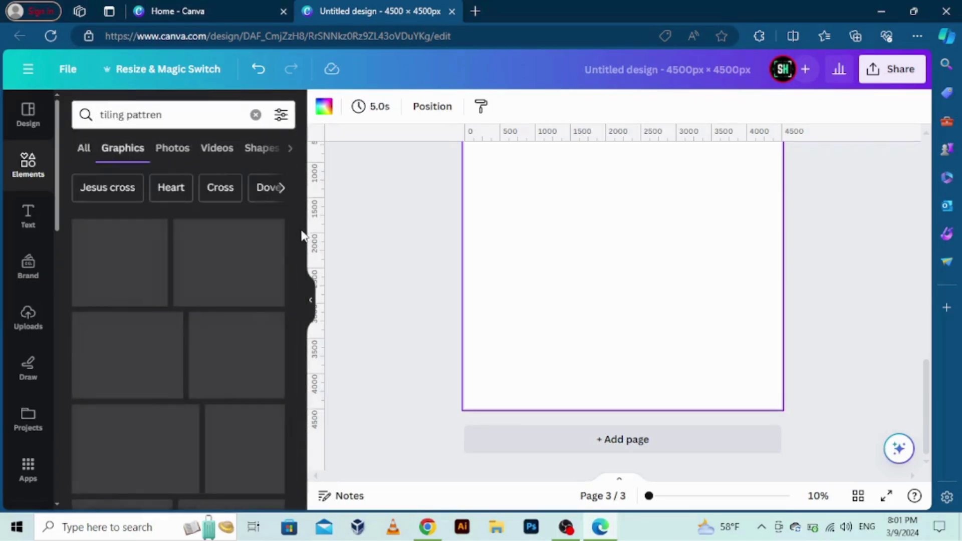
Insert the toy pattern graphic with blue robots and strollers, shrunk to a tile about 850 px wide in page 3's bottom-left corner.
{"action": "scroll", "coordinate": [289, 273], "scroll_direction": "down", "scroll_amount": 2}
{"action": "scroll", "coordinate": [290, 273], "scroll_direction": "down", "scroll_amount": 4}
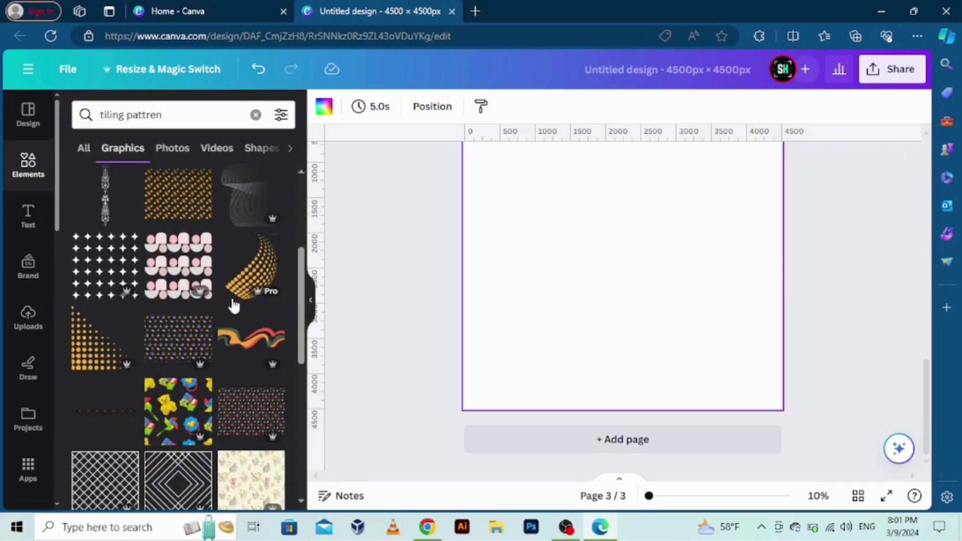
{"action": "scroll", "coordinate": [237, 311], "scroll_direction": "down", "scroll_amount": 2}
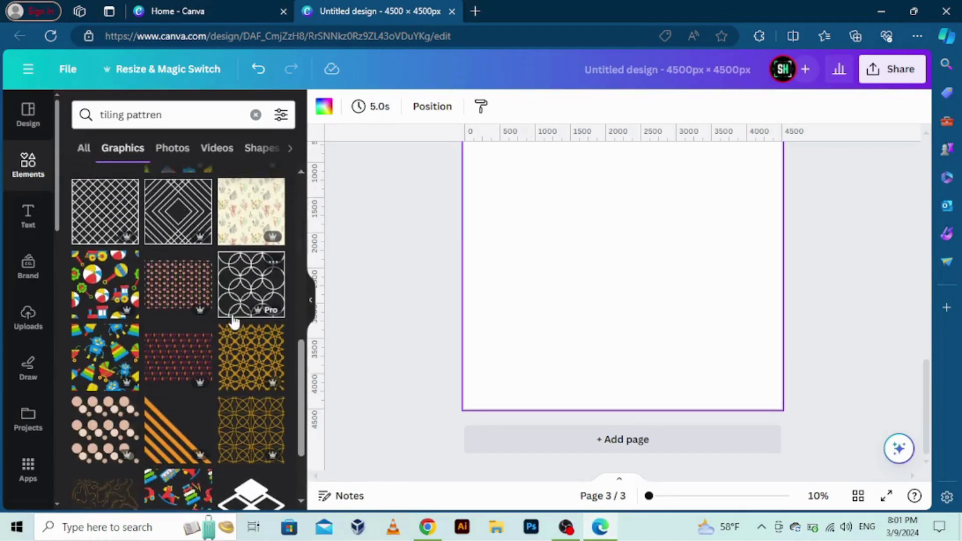
{"action": "left_click", "coordinate": [123, 366]}
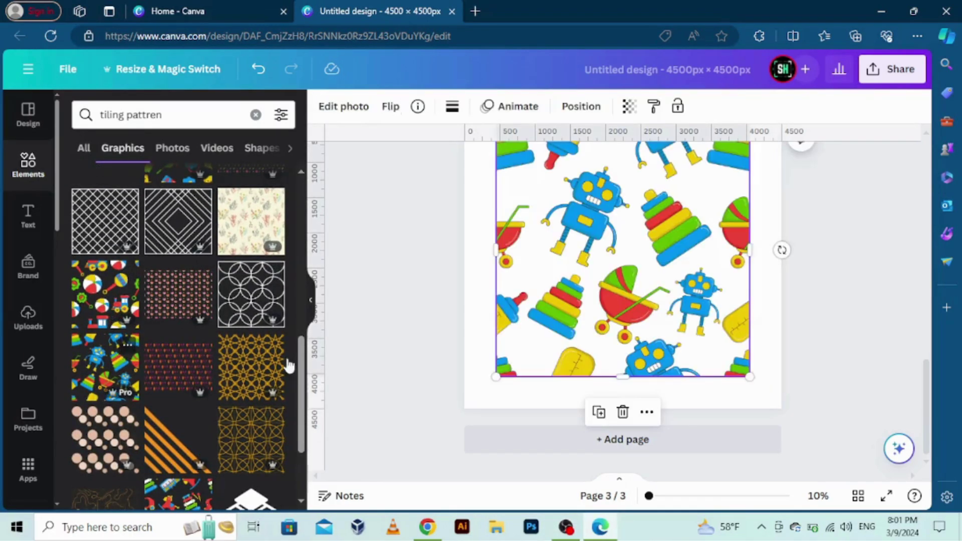
{"action": "left_click_drag", "start_coordinate": [577, 330], "coordinate": [546, 345]}
{"action": "left_click_drag", "start_coordinate": [719, 155], "coordinate": [554, 389]}
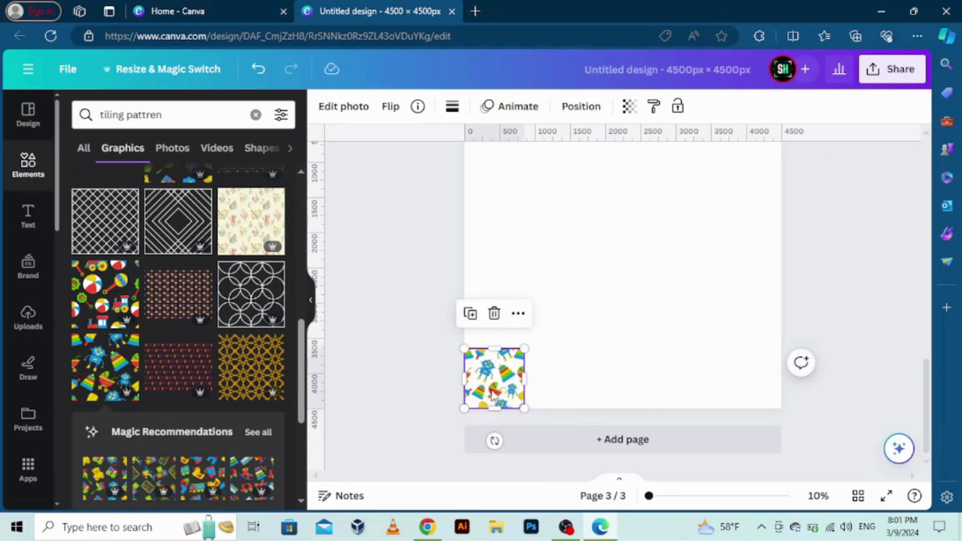
Repeat the toy tile along the page's bottom edge and stack horizontally offset copies of that row up to the top edge.
{"action": "left_click_drag", "start_coordinate": [485, 380], "coordinate": [793, 373]}
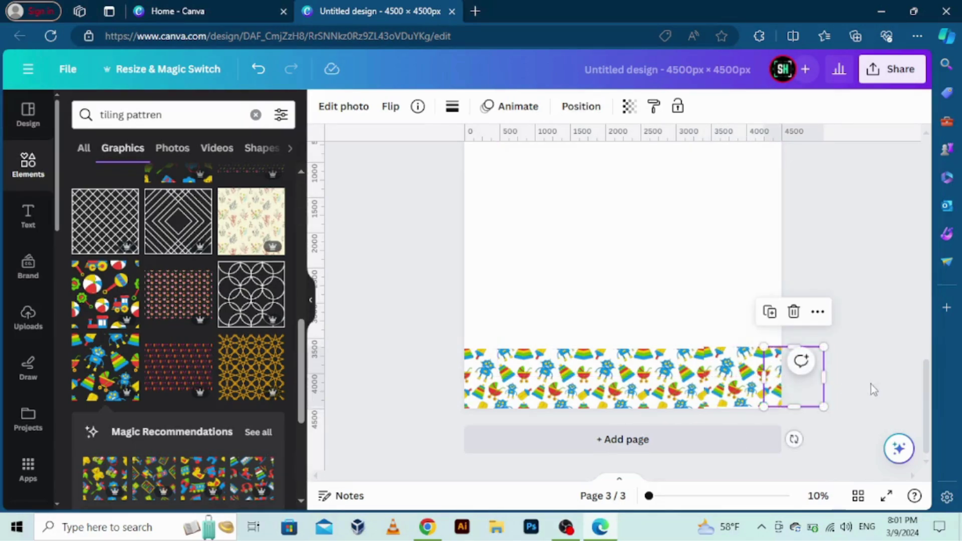
{"action": "left_click_drag", "start_coordinate": [874, 389], "coordinate": [325, 394]}
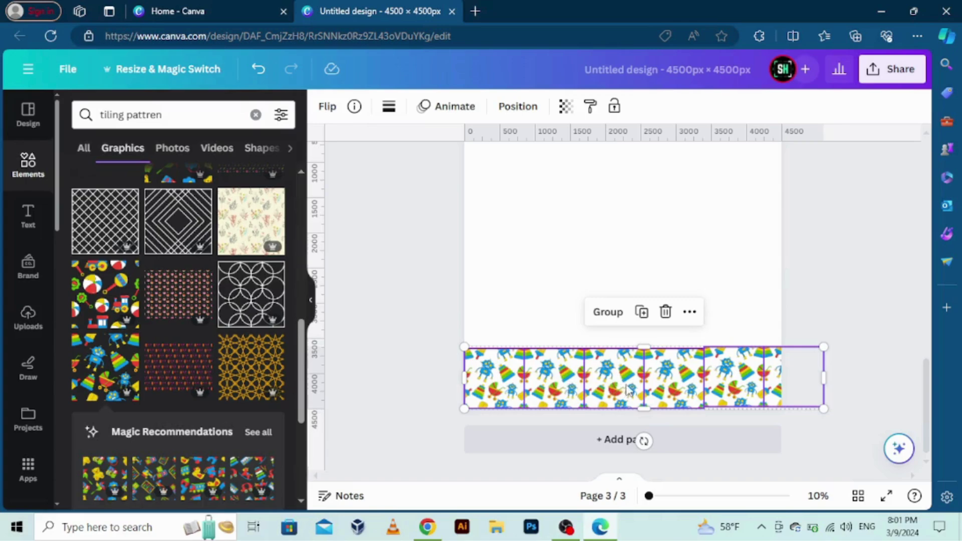
{"action": "left_click_drag", "start_coordinate": [645, 391], "coordinate": [575, 216]}
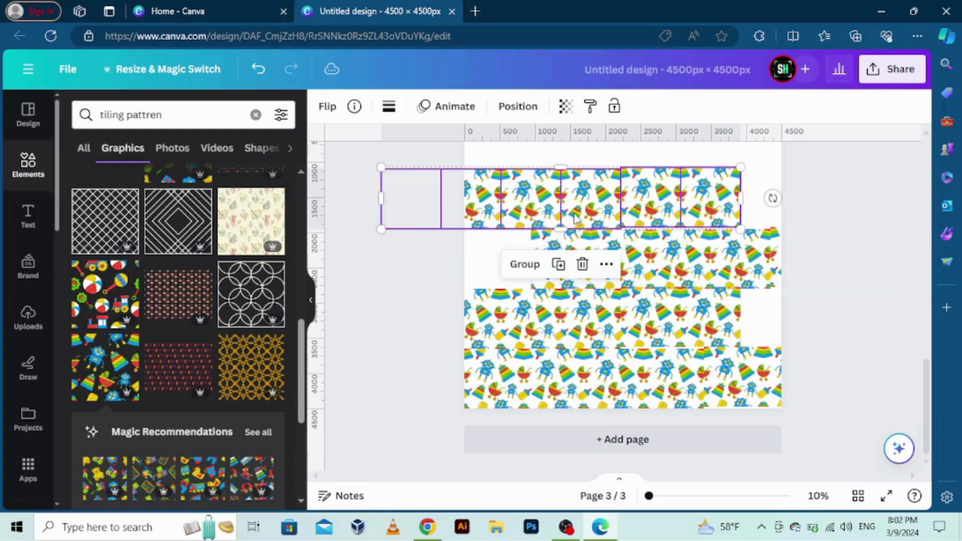
{"action": "scroll", "coordinate": [661, 270], "scroll_direction": "up", "scroll_amount": 3}
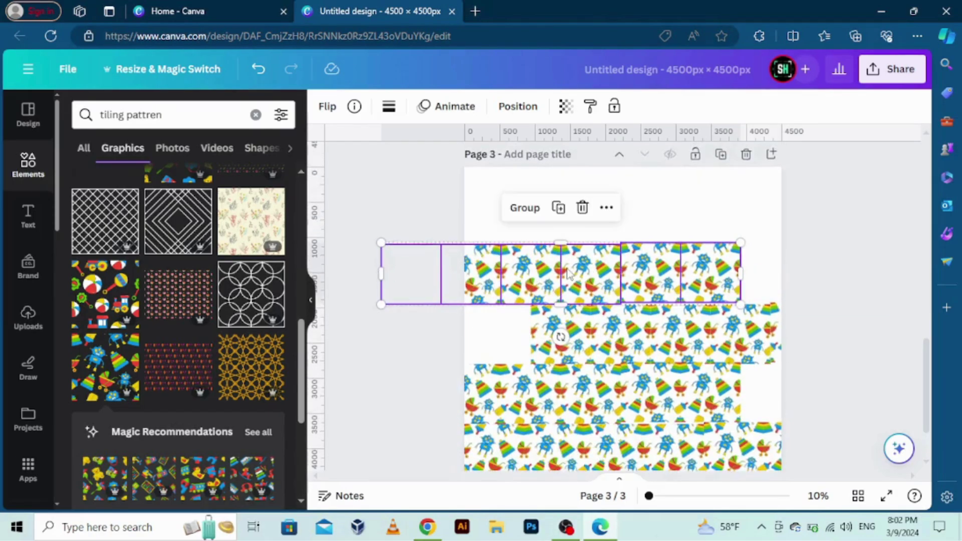
{"action": "left_click_drag", "start_coordinate": [568, 273], "coordinate": [546, 146]}
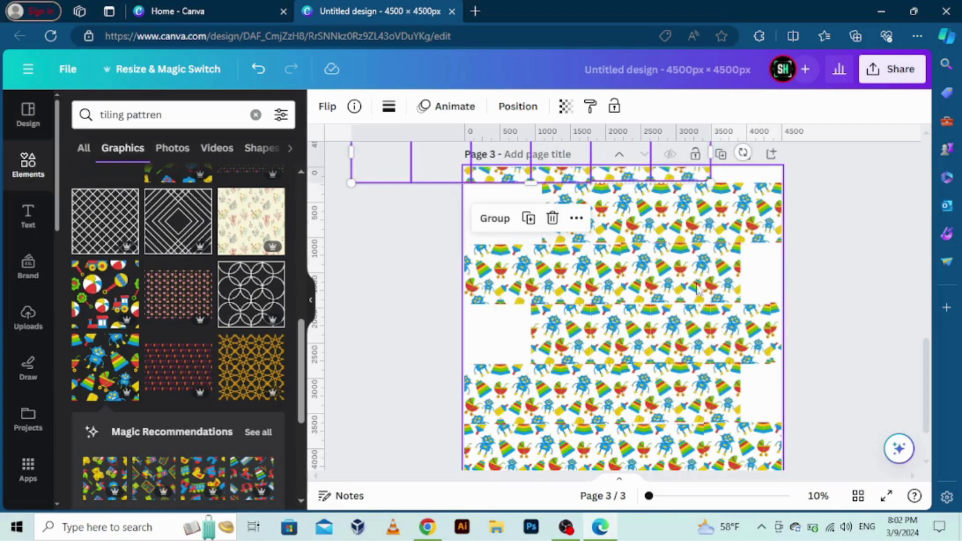
Fill the white gaps at the left and right ends of the toy pattern rows with aligned copies of the tile rows.
{"action": "left_click_drag", "start_coordinate": [697, 288], "coordinate": [783, 190]}
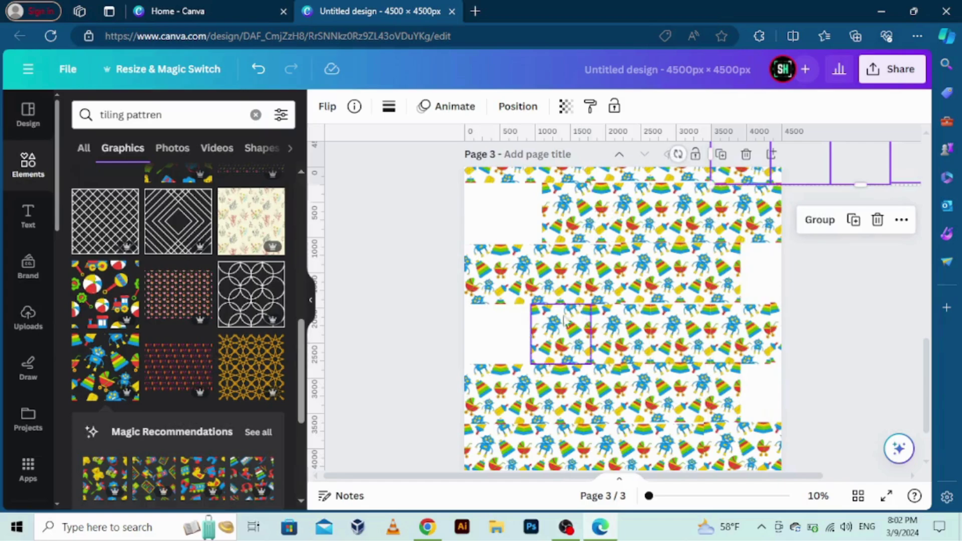
{"action": "left_click_drag", "start_coordinate": [470, 347], "coordinate": [626, 341]}
{"action": "left_click_drag", "start_coordinate": [836, 341], "coordinate": [731, 346]}
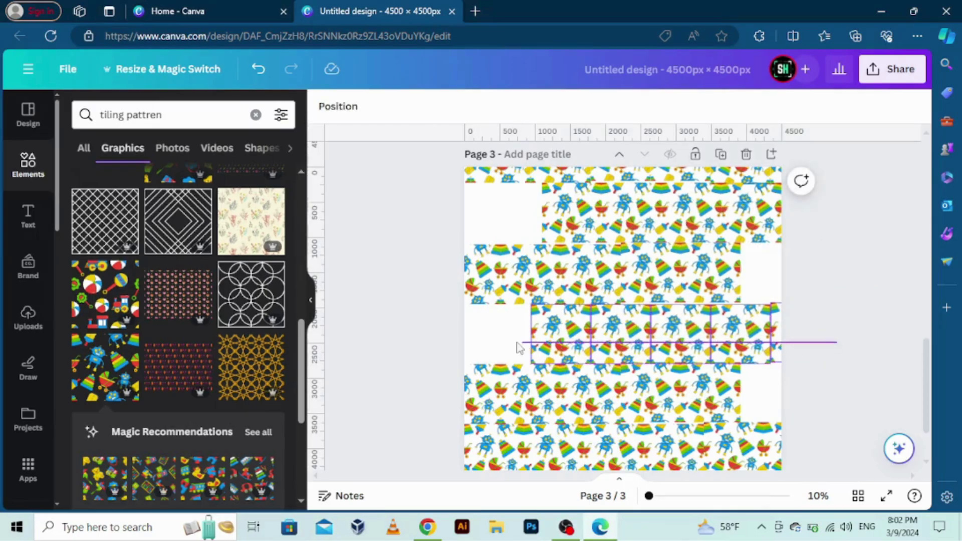
{"action": "left_click_drag", "start_coordinate": [518, 348], "coordinate": [521, 347]}
{"action": "left_click_drag", "start_coordinate": [752, 348], "coordinate": [751, 295]}
{"action": "left_click_drag", "start_coordinate": [519, 343], "coordinate": [321, 330]}
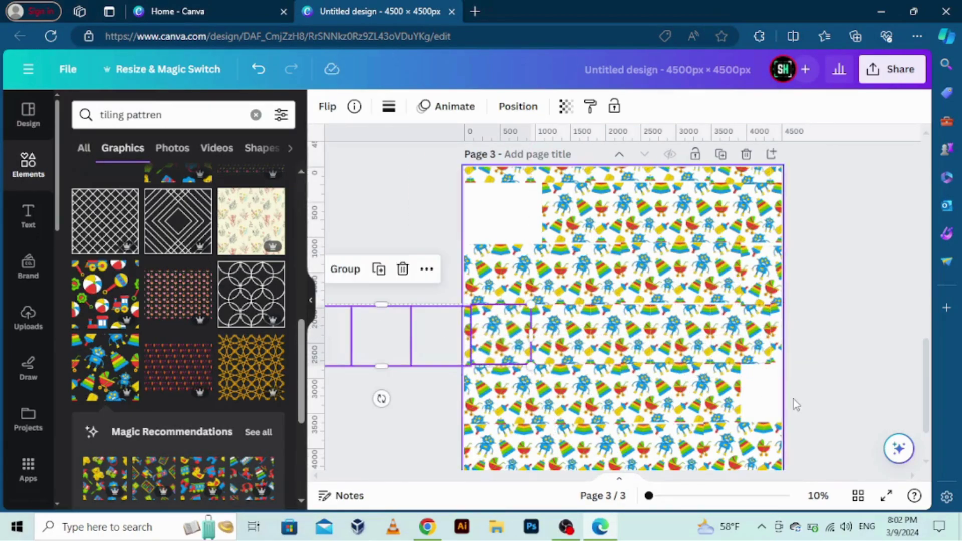
{"action": "mouse_move", "coordinate": [792, 399]}
{"action": "left_mouse_down"}
{"action": "mouse_move", "coordinate": [626, 403]}
{"action": "mouse_move", "coordinate": [786, 391]}
{"action": "left_mouse_up"}
{"action": "left_click_drag", "start_coordinate": [738, 228], "coordinate": [498, 228]}
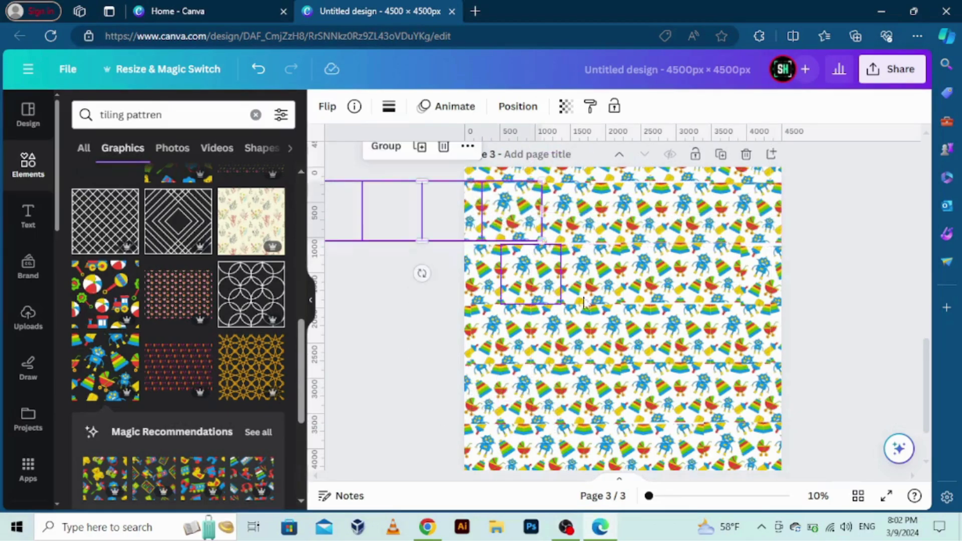
{"action": "left_click_drag", "start_coordinate": [682, 502], "coordinate": [555, 503]}
{"action": "left_click", "coordinate": [852, 368]}
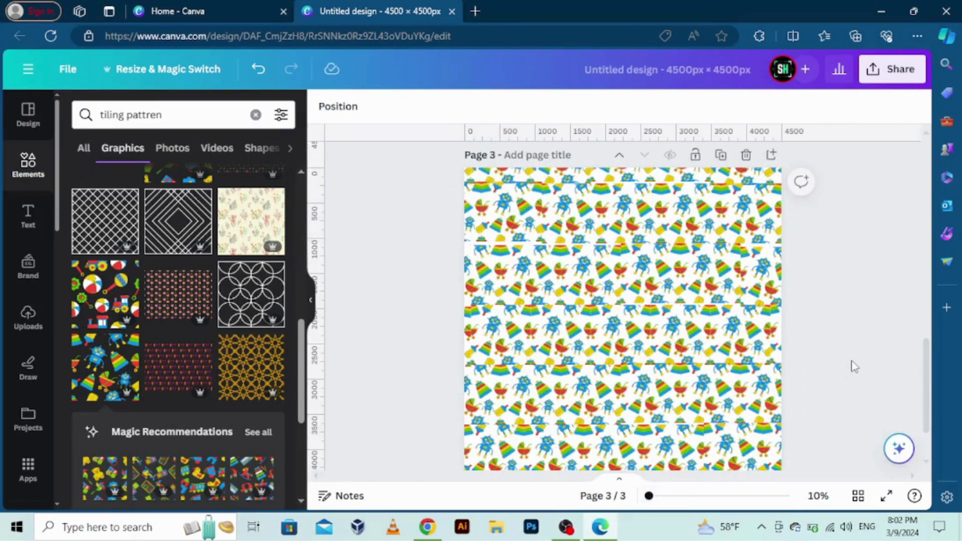
Download the finished design's pages in PNG format.
{"action": "left_click_drag", "start_coordinate": [931, 348], "coordinate": [885, 83]}
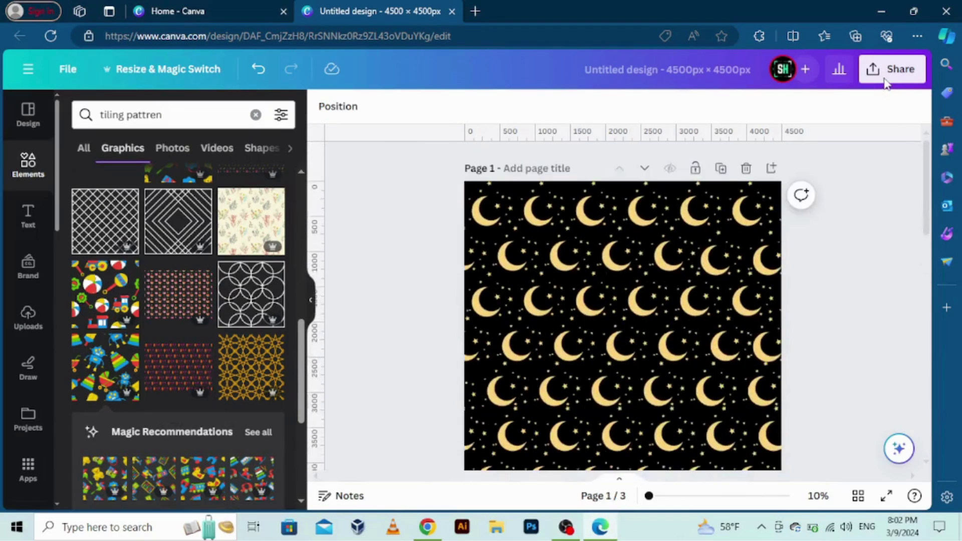
{"action": "left_click", "coordinate": [881, 73]}
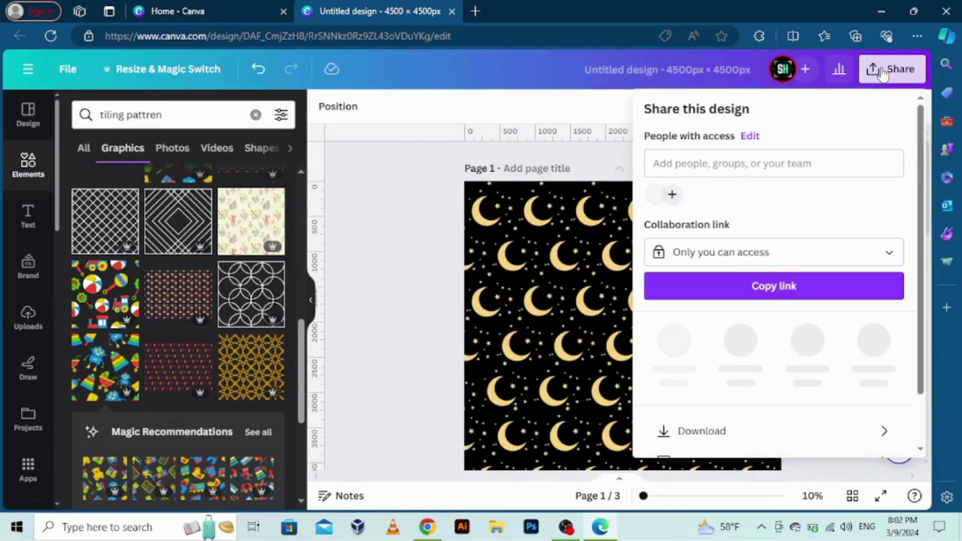
{"action": "left_click", "coordinate": [738, 421]}
{"action": "left_click", "coordinate": [745, 392]}
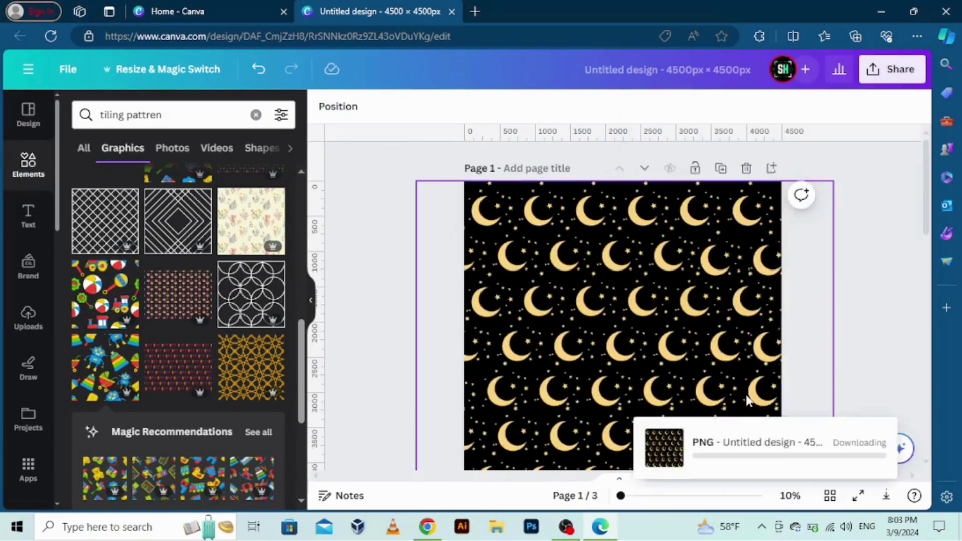